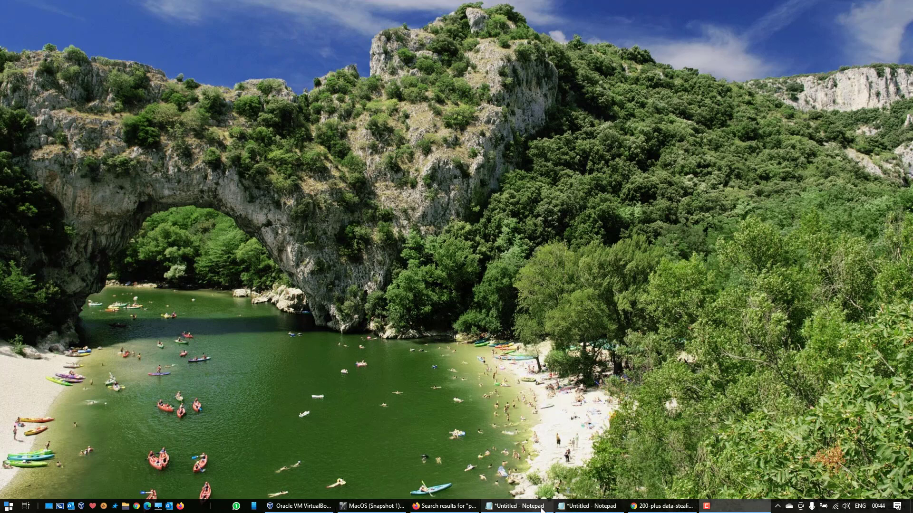
# Step: Bring the Chrome window with the Threatpost tabs forward and copy all tab URLs via Copy URLs
pyautogui.click(685, 507)
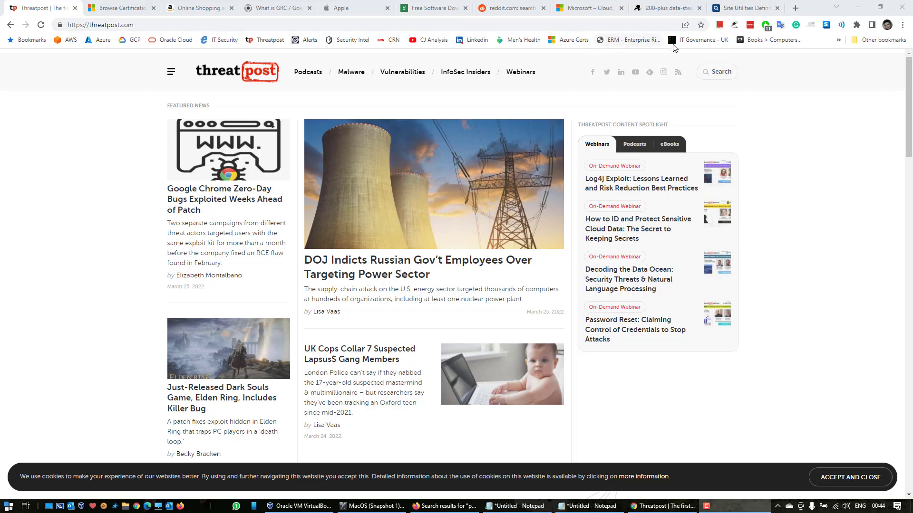
pyautogui.click(735, 25)
# Step: In a new tab, reach the Chrome Web Store and search it for 'copy urls'
pyautogui.click(795, 10)
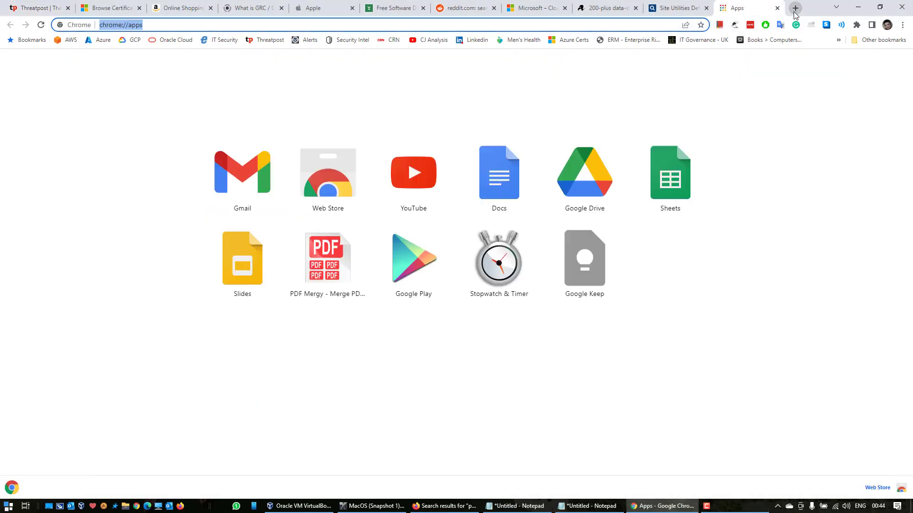
pyautogui.write('chrome')
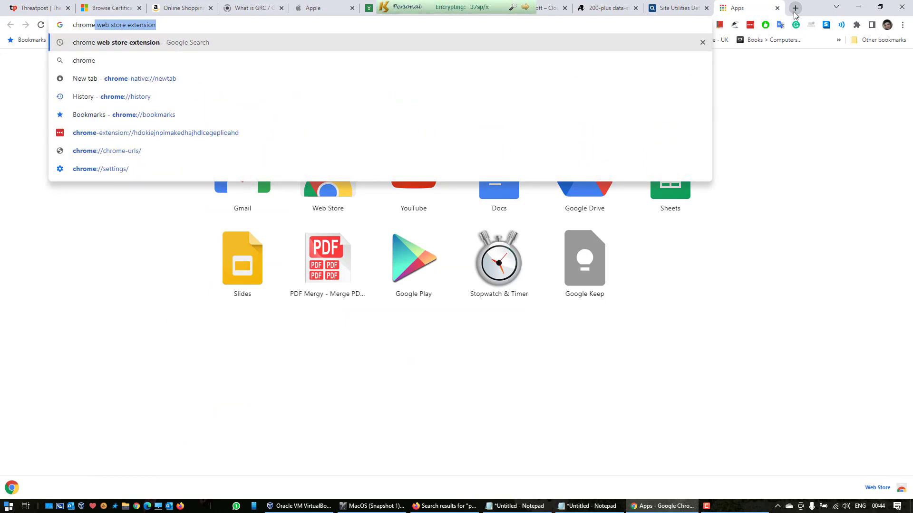
pyautogui.press('Return')
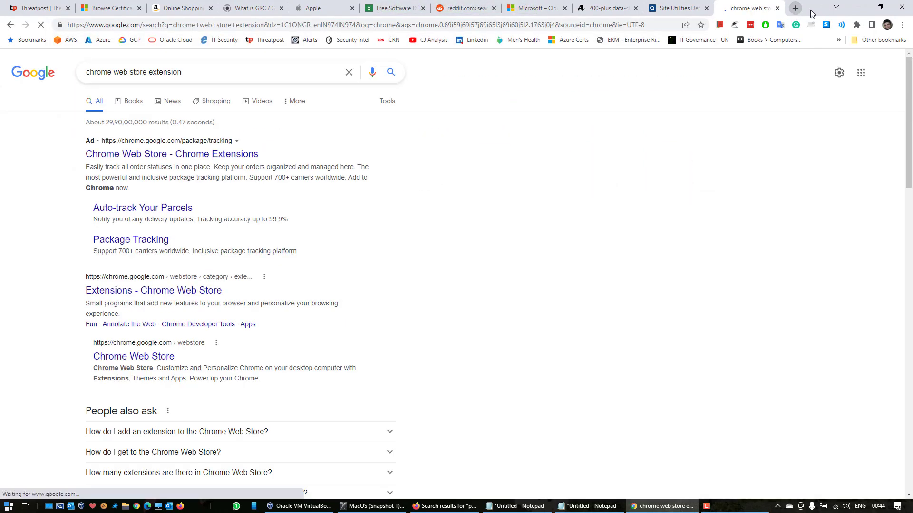
pyautogui.click(183, 291)
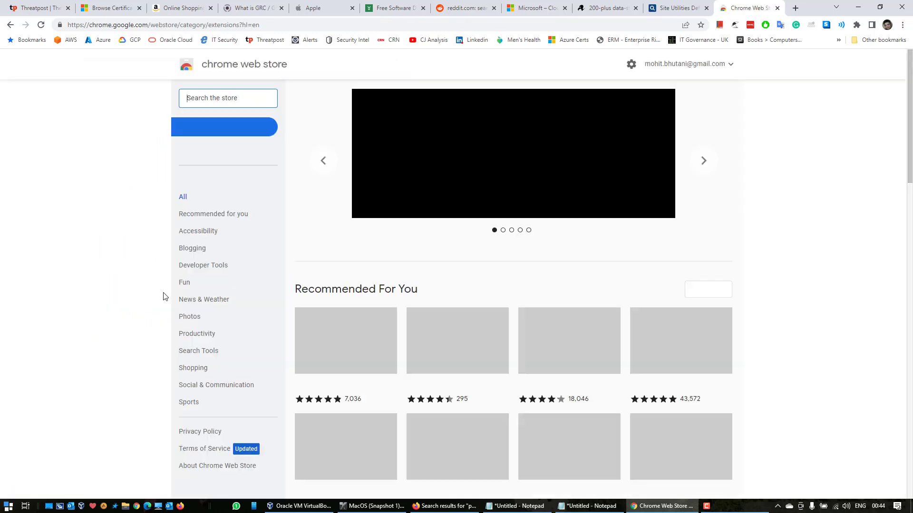
pyautogui.click(222, 97)
pyautogui.write('copy u')
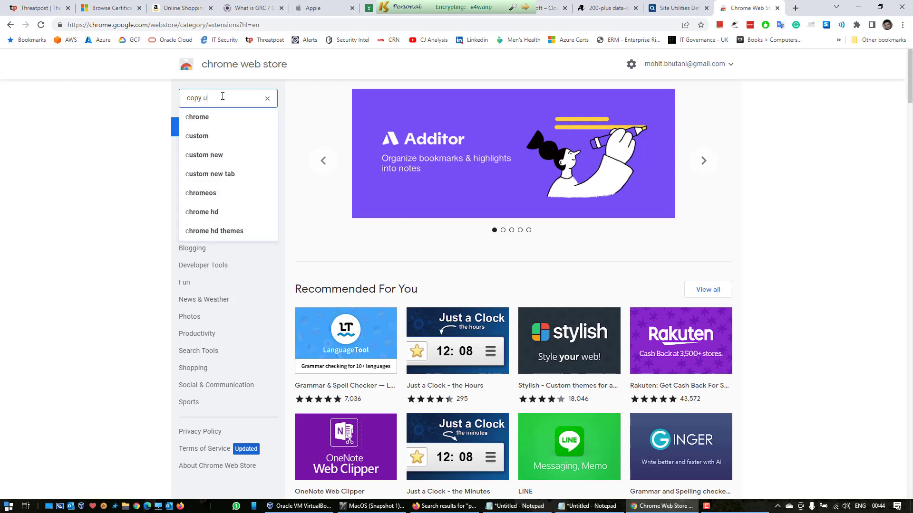
pyautogui.write('rl')
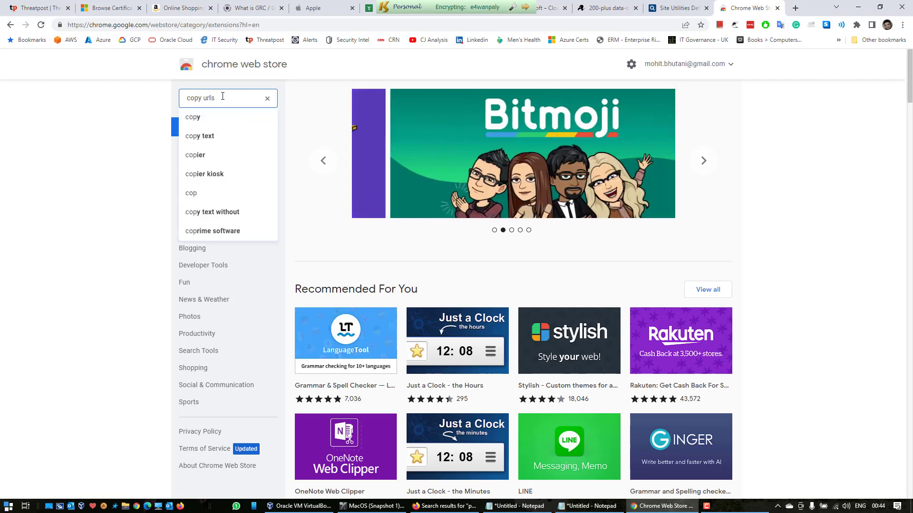
pyautogui.write('s')
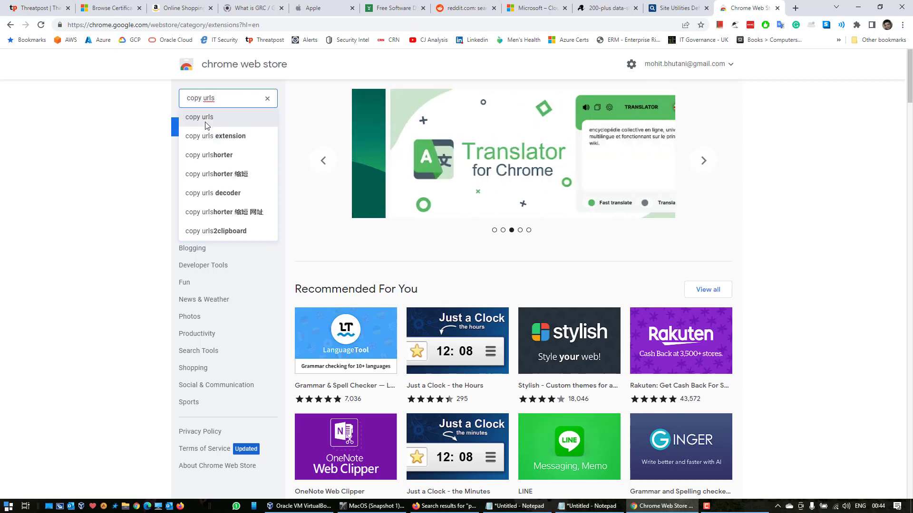
pyautogui.click(207, 123)
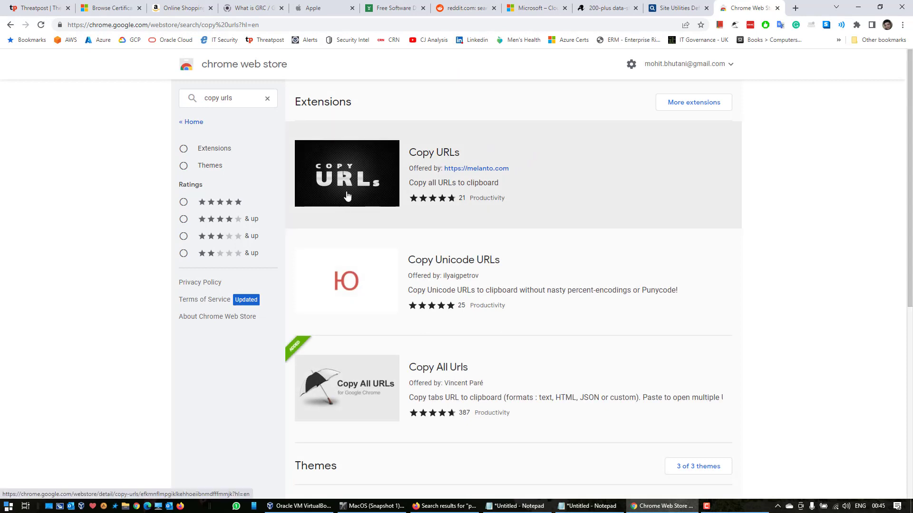
# Step: Open the Copy All Urls listing and use its Copy action to copy all eleven tab URLs
pyautogui.scroll(-2, 342, 257)
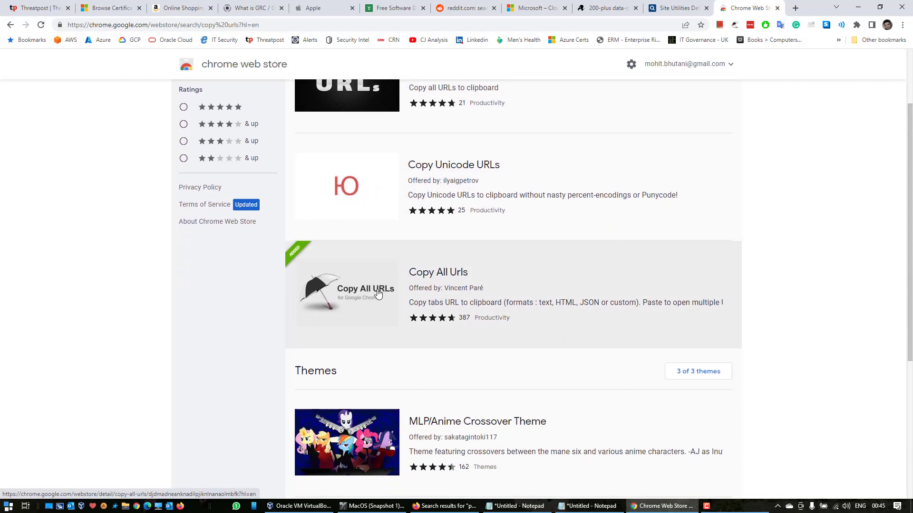
pyautogui.click(613, 270)
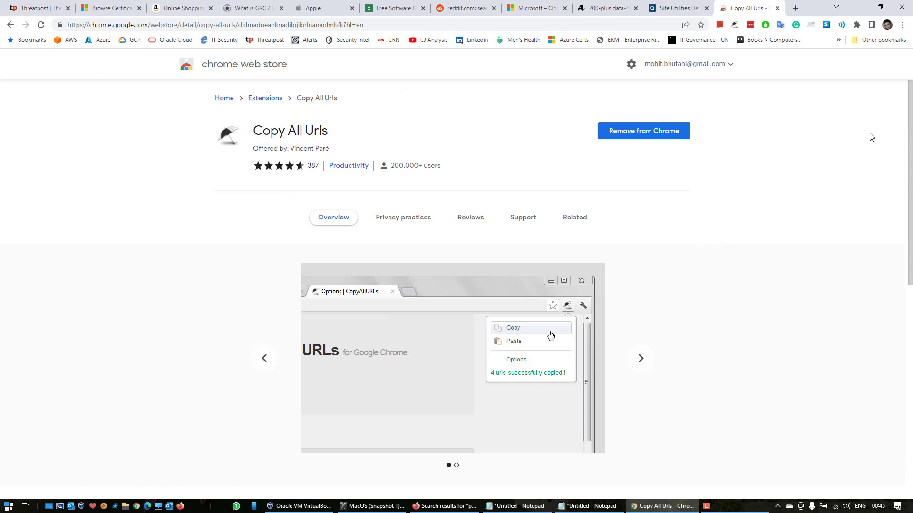
pyautogui.hotkey('alt', 'Tab')
pyautogui.hotkey('ctrl', 'z')
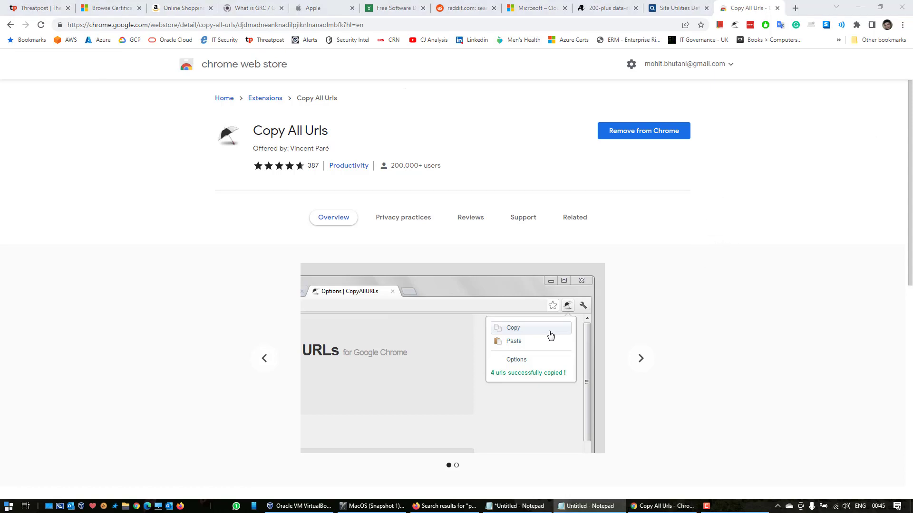
pyautogui.click(735, 30)
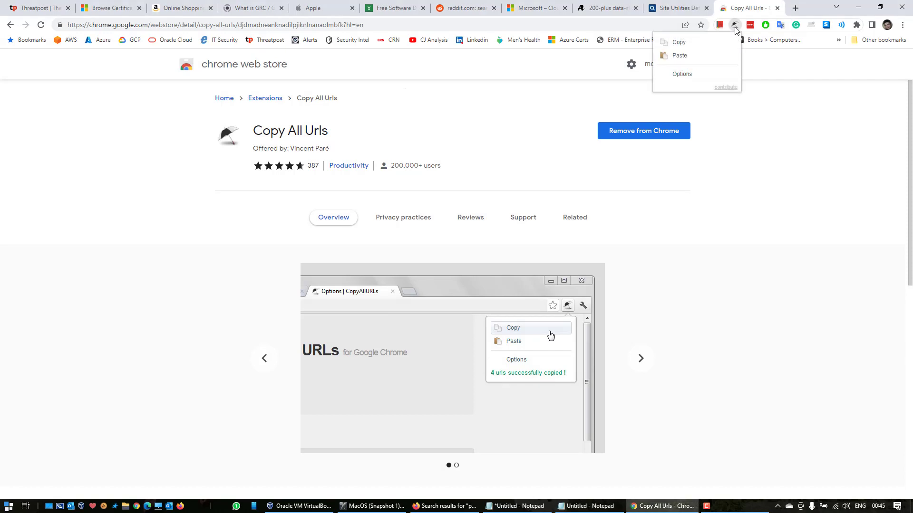
pyautogui.click(712, 43)
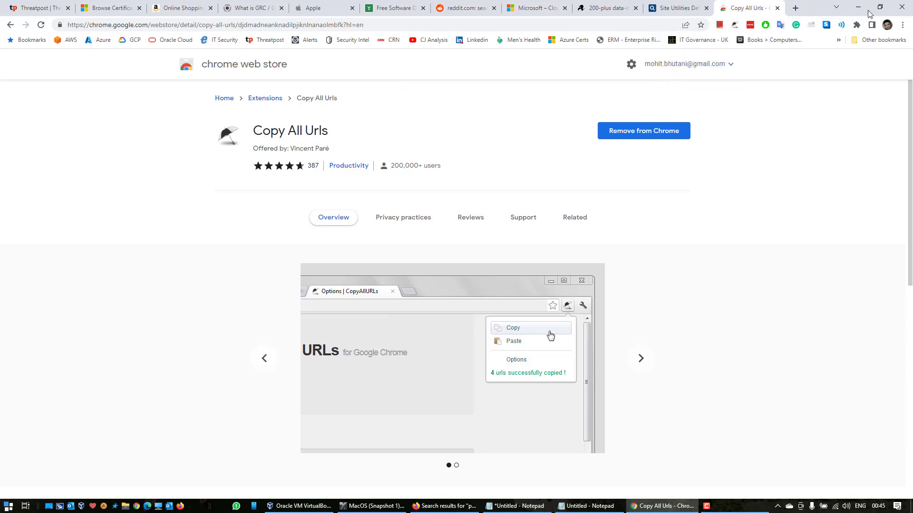
# Step: Close Chrome and paste the copied tab URLs into the Notepad document
pyautogui.click(903, 10)
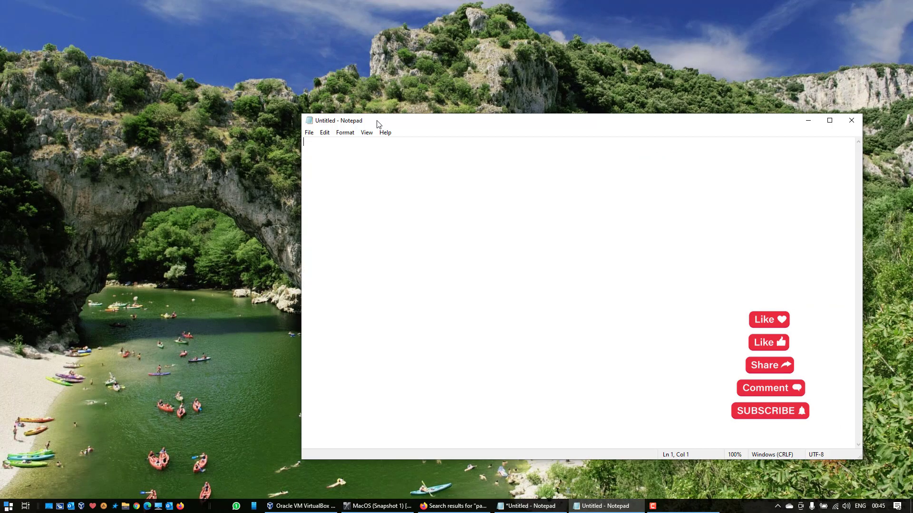
pyautogui.moveTo(377, 122); pyautogui.dragTo(259, 115)
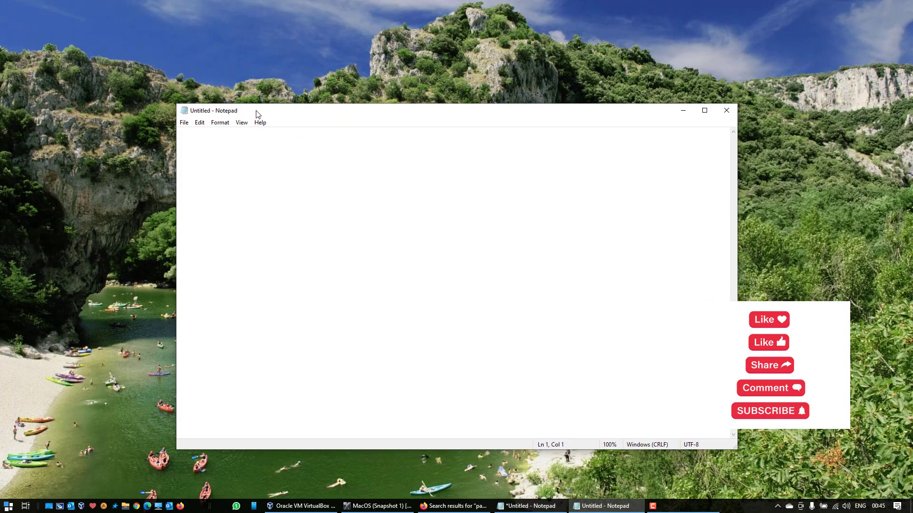
pyautogui.rightClick(220, 138)
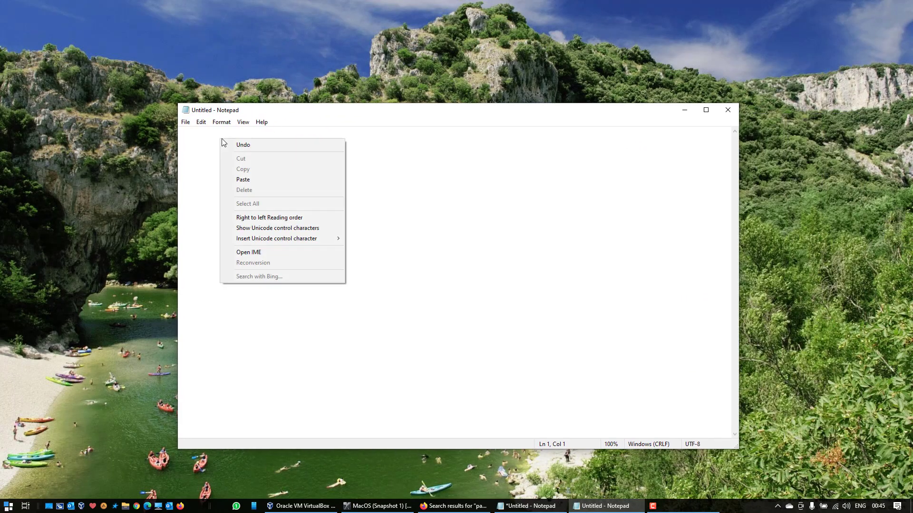
pyautogui.click(254, 177)
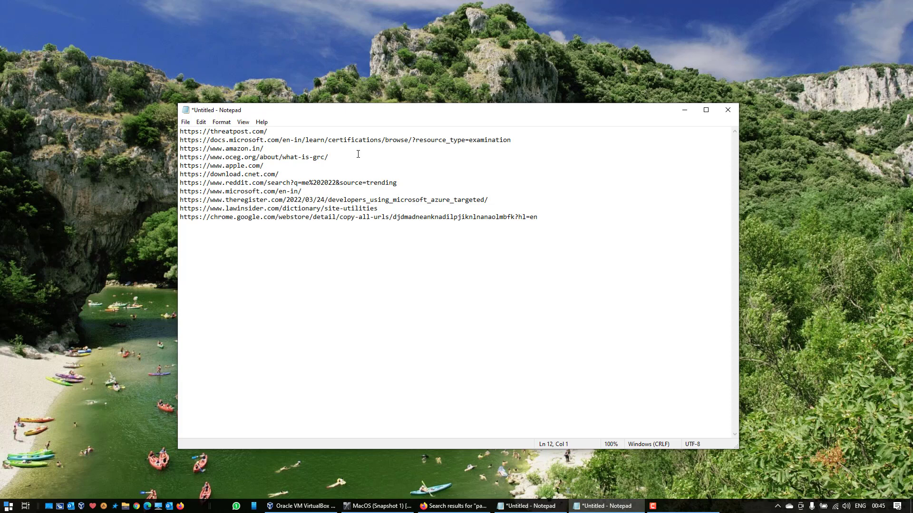
# Step: Save the URL list with Save As under the name 'rere'
pyautogui.click(185, 122)
pyautogui.click(205, 168)
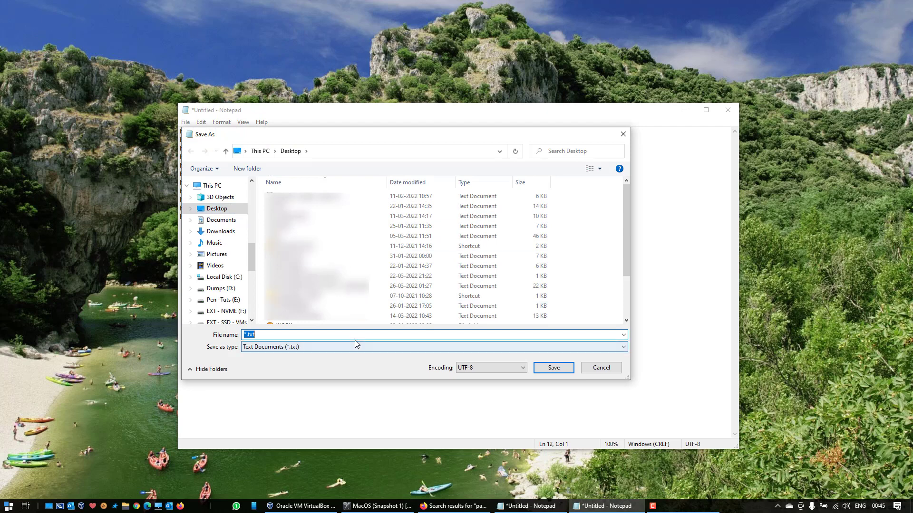
pyautogui.write('rere')
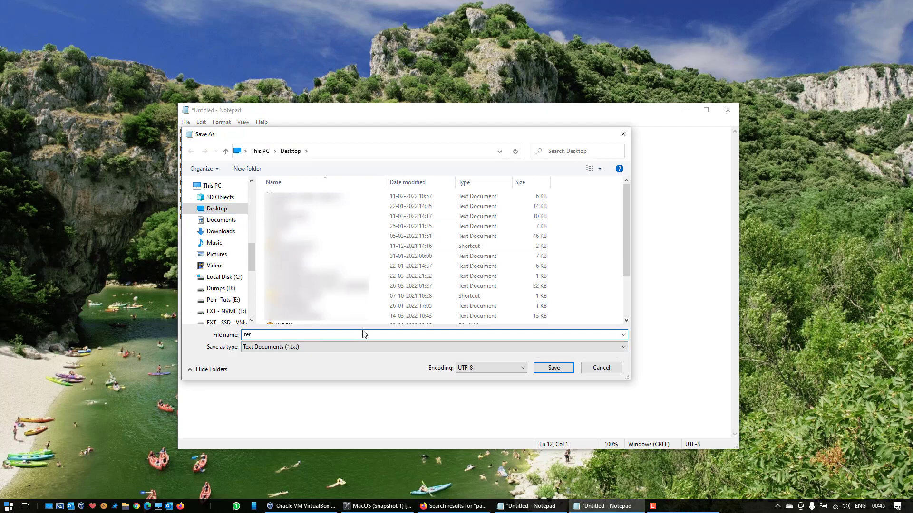
pyautogui.click(553, 367)
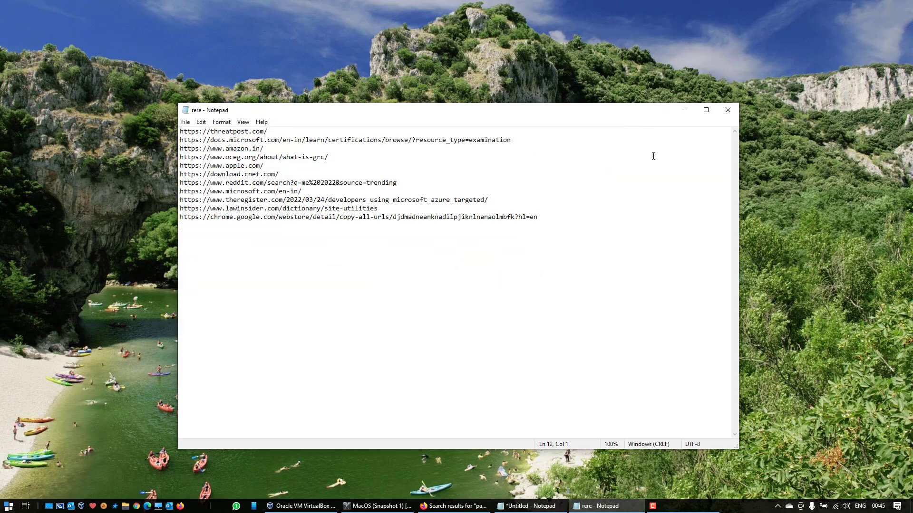
# Step: Select all eleven URLs in rere and reopen them in Chrome with Copy All Urls' Paste action
pyautogui.moveTo(584, 117); pyautogui.dragTo(912, 117)
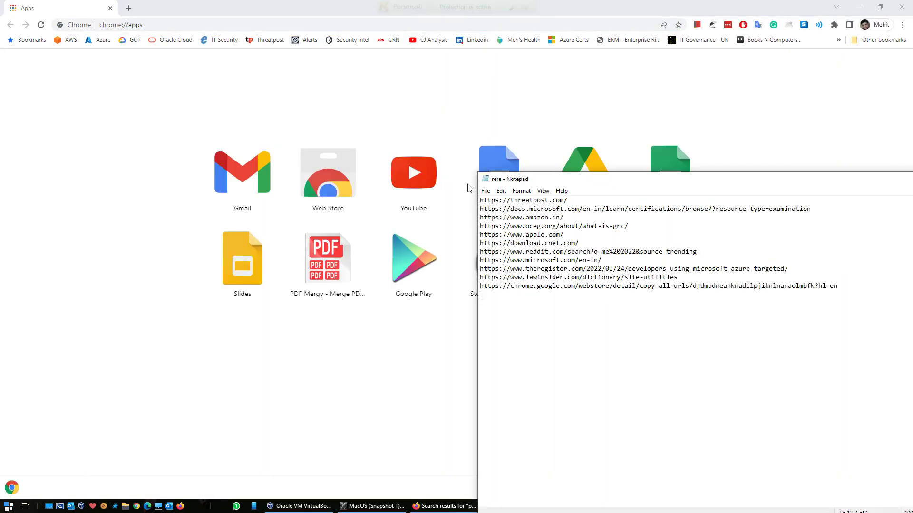
pyautogui.moveTo(736, 118); pyautogui.dragTo(571, 152)
pyautogui.moveTo(664, 268); pyautogui.dragTo(248, 172)
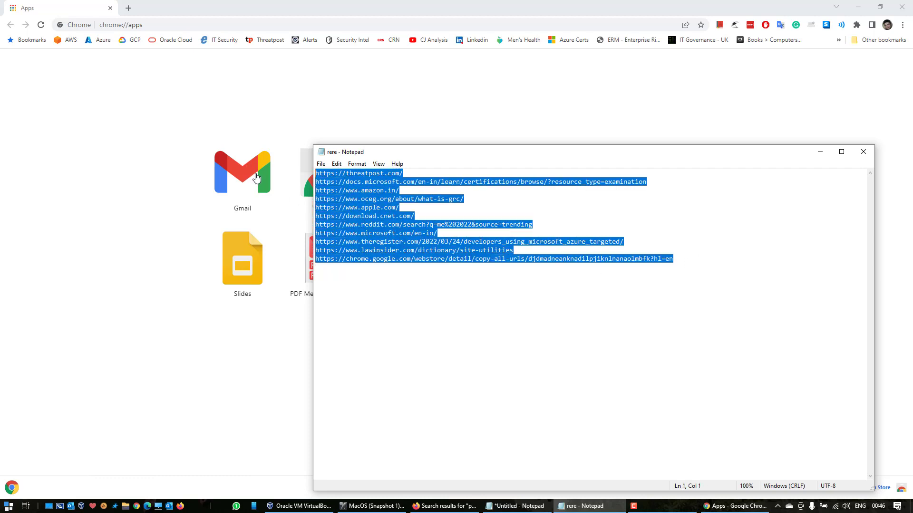
pyautogui.click(734, 26)
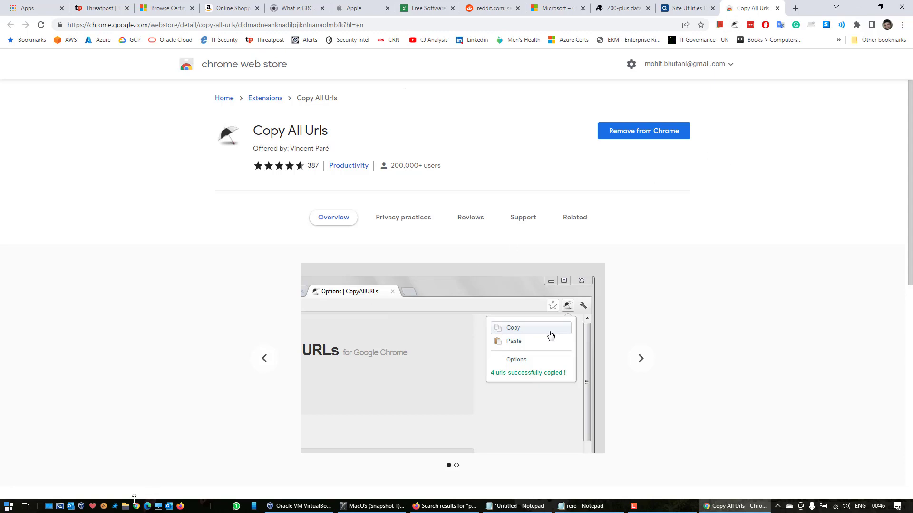
# Step: Launch Edge maximized and search Bing for 'google chrome extension store'
pyautogui.click(147, 506)
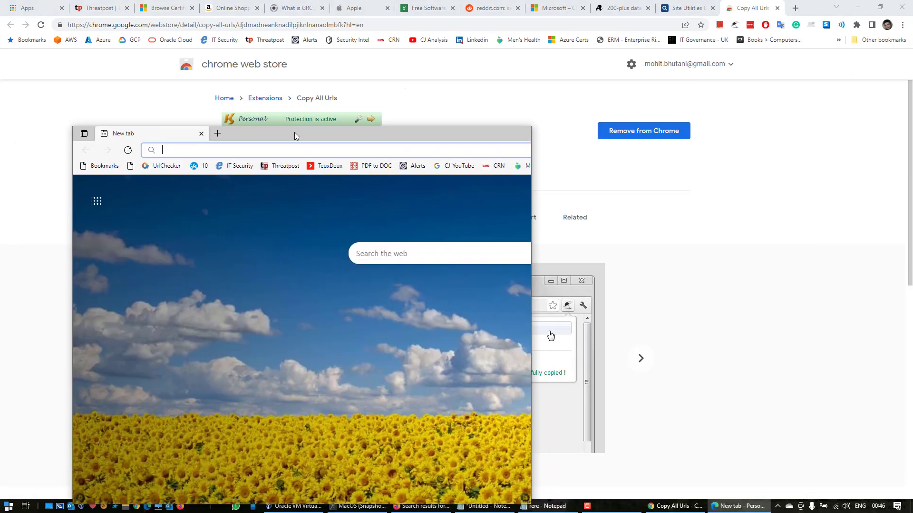
pyautogui.moveTo(295, 132); pyautogui.dragTo(322, 127)
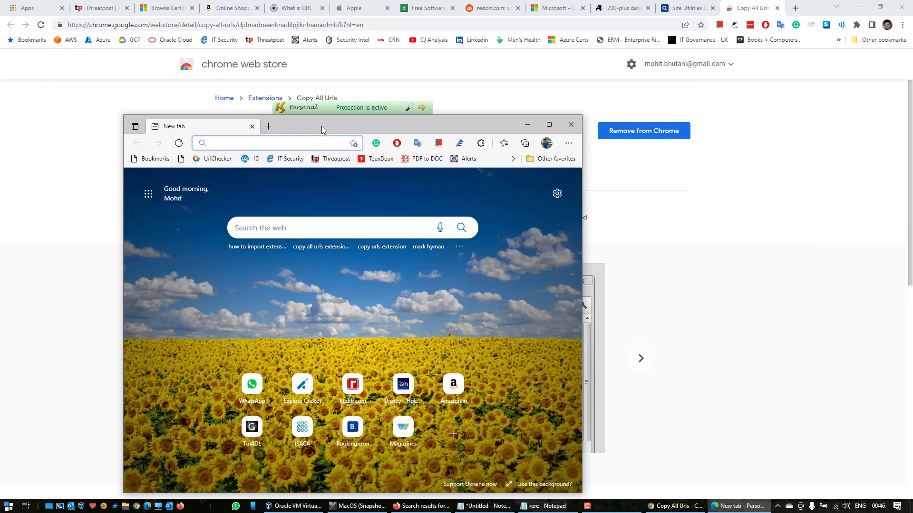
pyautogui.doubleClick(322, 126)
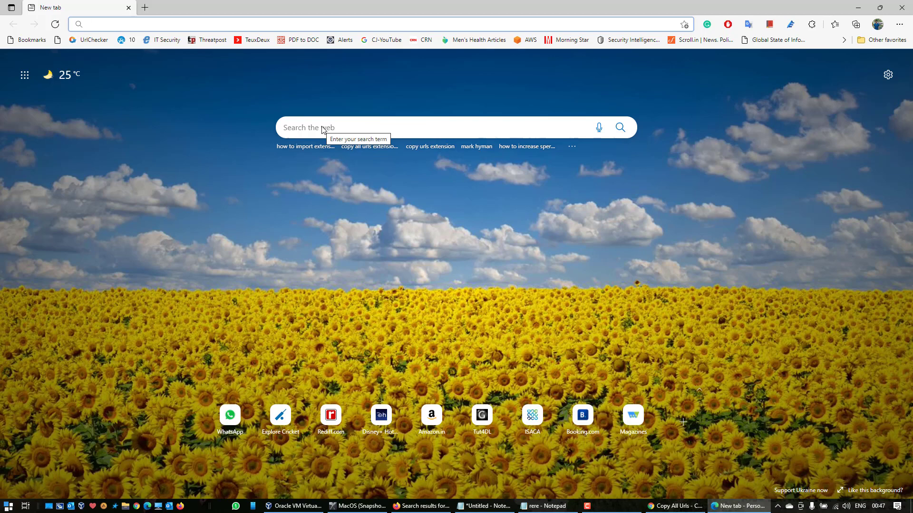
pyautogui.click(354, 24)
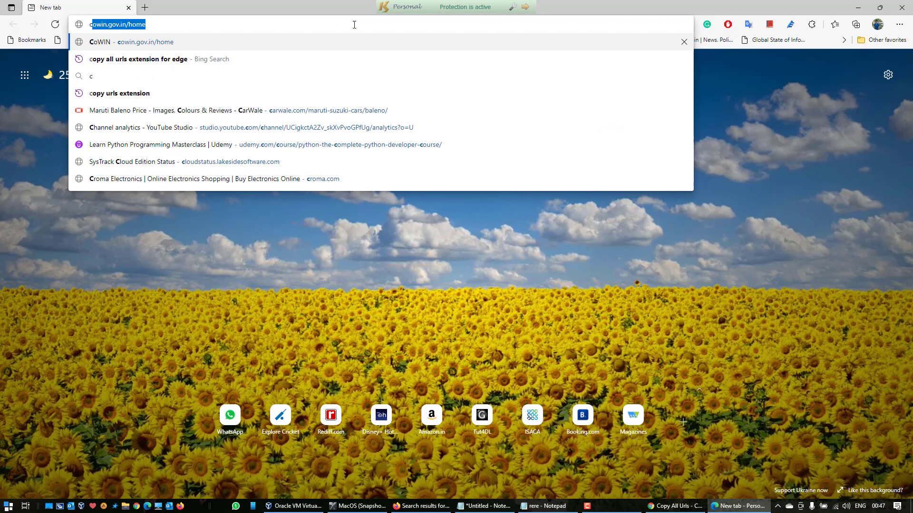
pyautogui.write('google chrome')
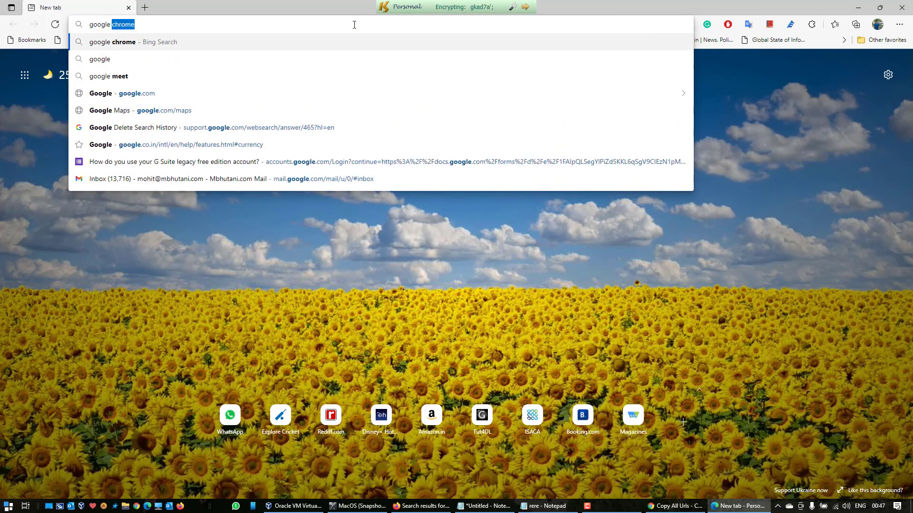
pyautogui.write(' ex')
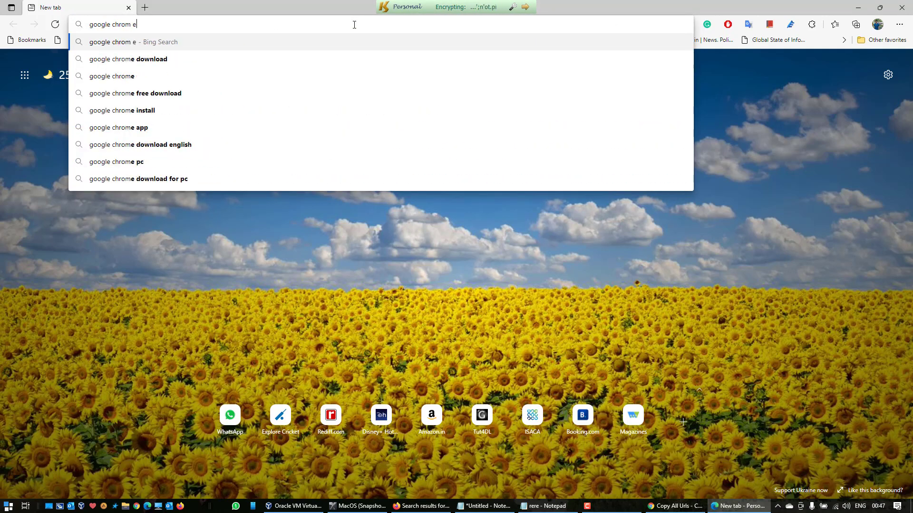
pyautogui.press('Down')
pyautogui.press('Down')
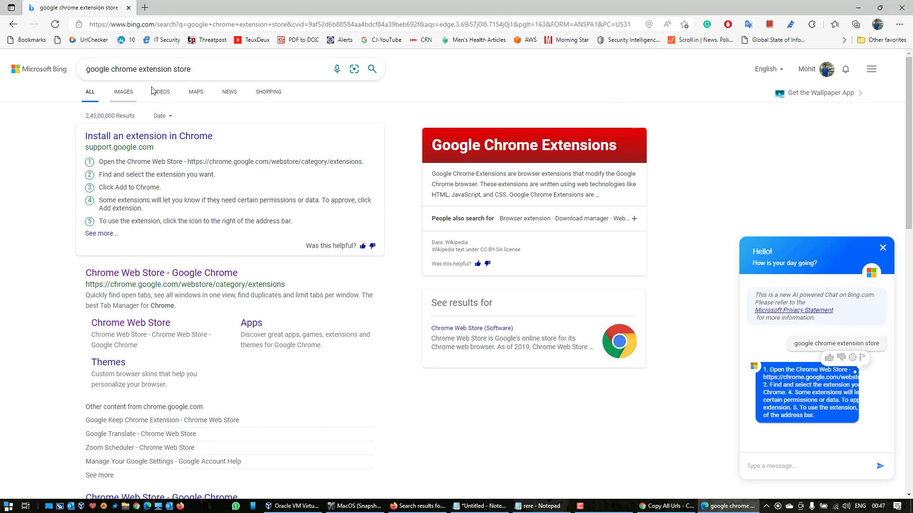
# Step: Search the Chrome Web Store for 'copy url' and add Copy All Urls to Edge
pyautogui.click(128, 274)
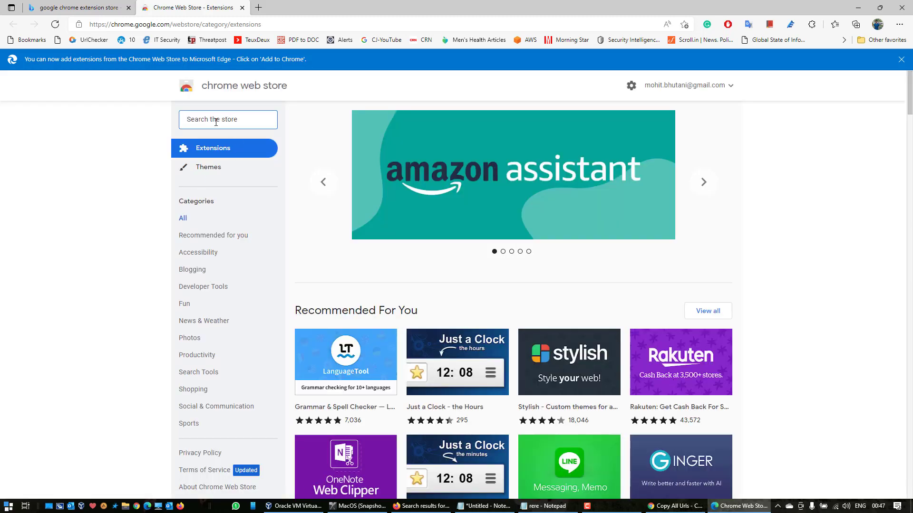
pyautogui.write('cop')
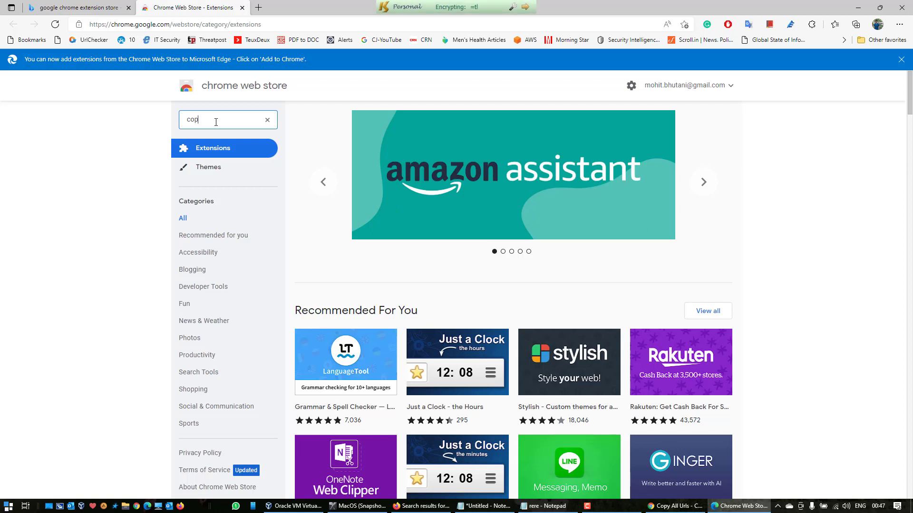
pyautogui.write('y urls')
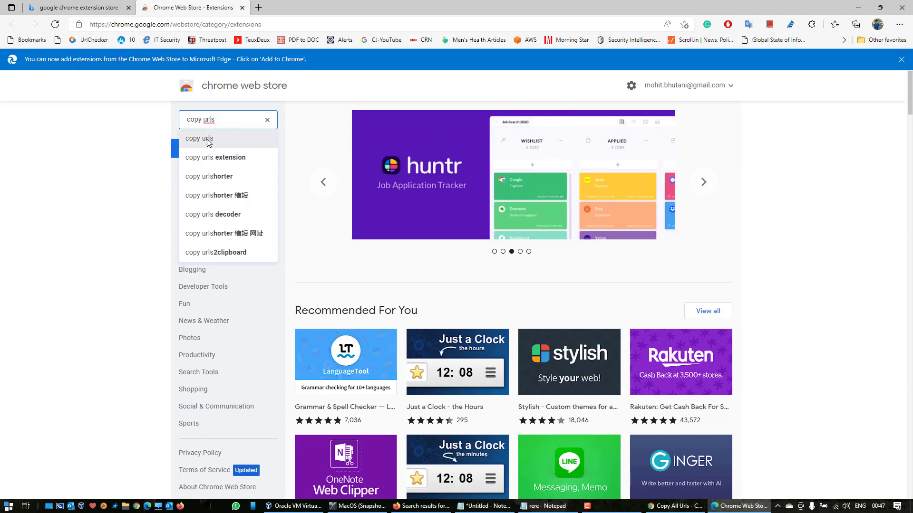
pyautogui.click(208, 139)
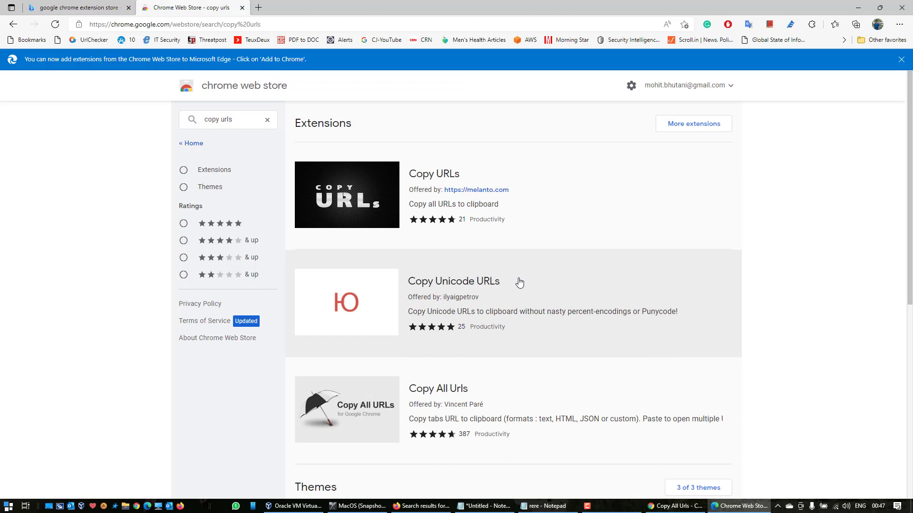
pyautogui.click(555, 390)
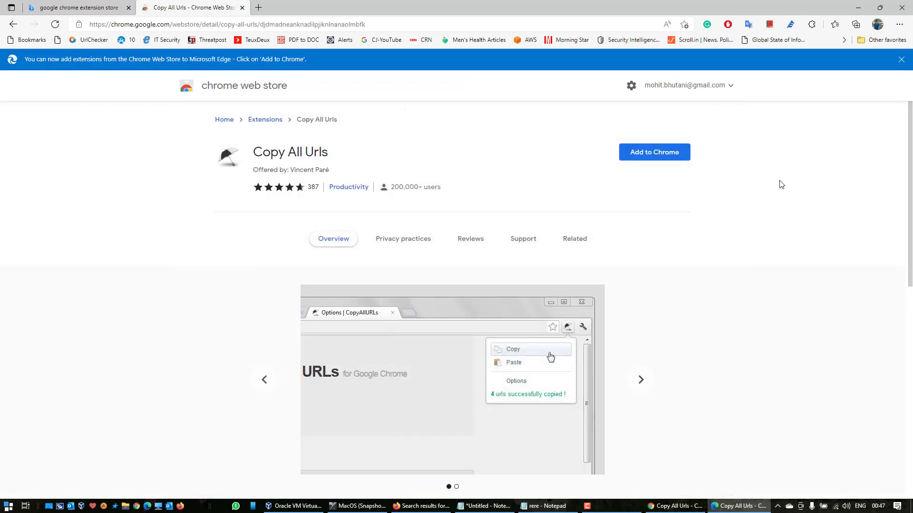
pyautogui.click(664, 157)
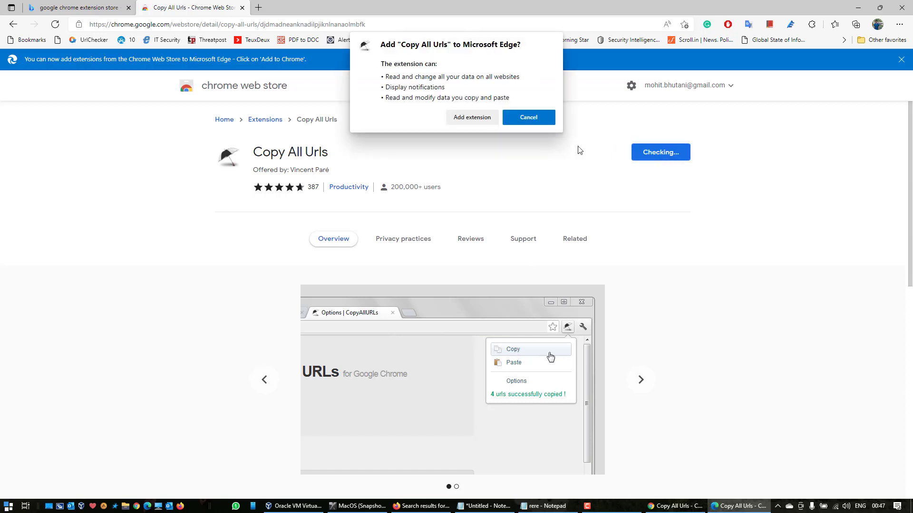
pyautogui.click(472, 118)
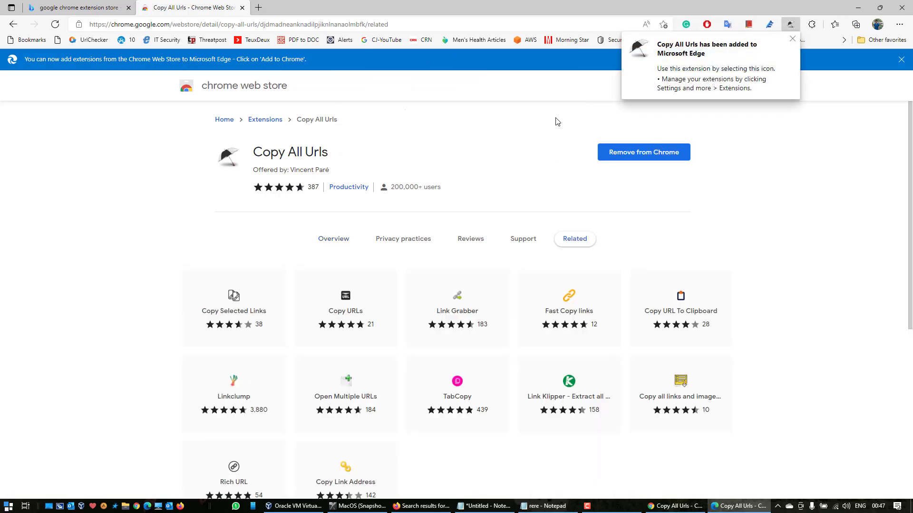
pyautogui.click(792, 38)
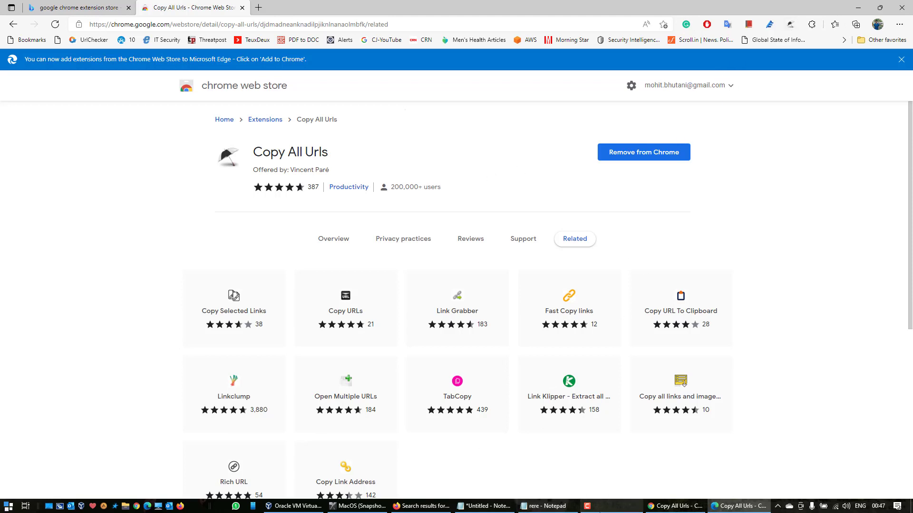
# Step: Copy the URL list from Notepad and open it as Edge tabs via Copy All Urls' Paste
pyautogui.click(545, 507)
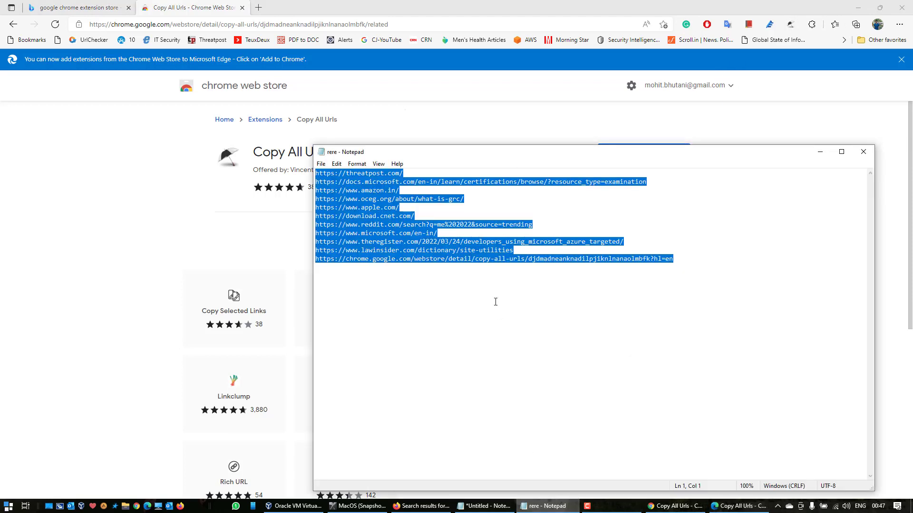
pyautogui.rightClick(371, 219)
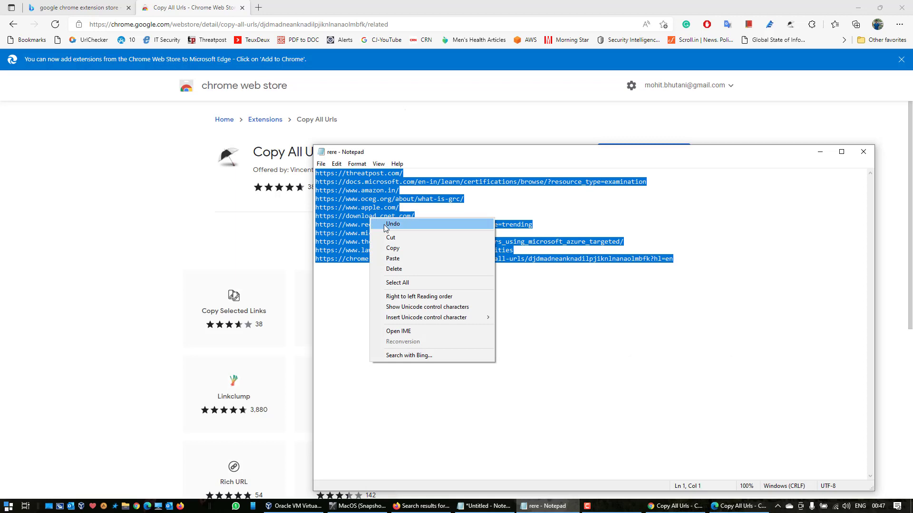
pyautogui.click(404, 246)
pyautogui.click(790, 24)
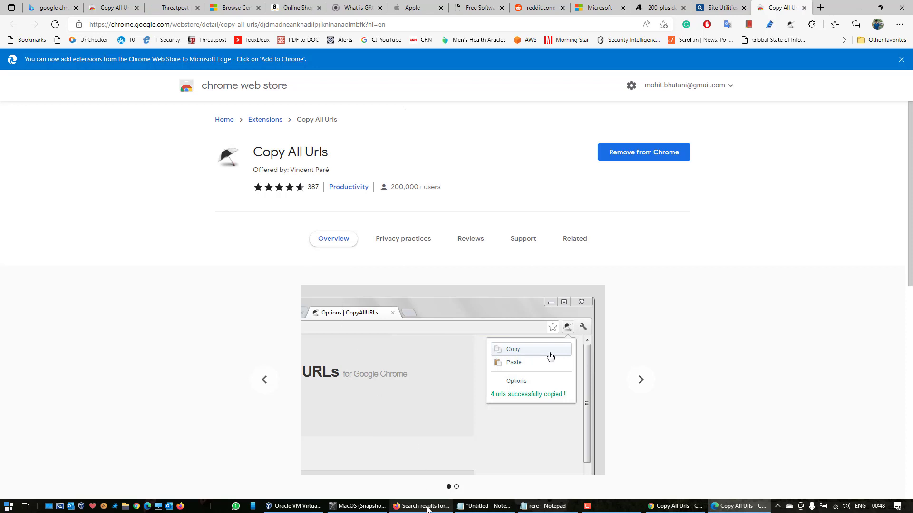
# Step: Bring Firefox's 'paste urls' add-on results forward, maximize it, and select the address bar
pyautogui.moveTo(422, 510)
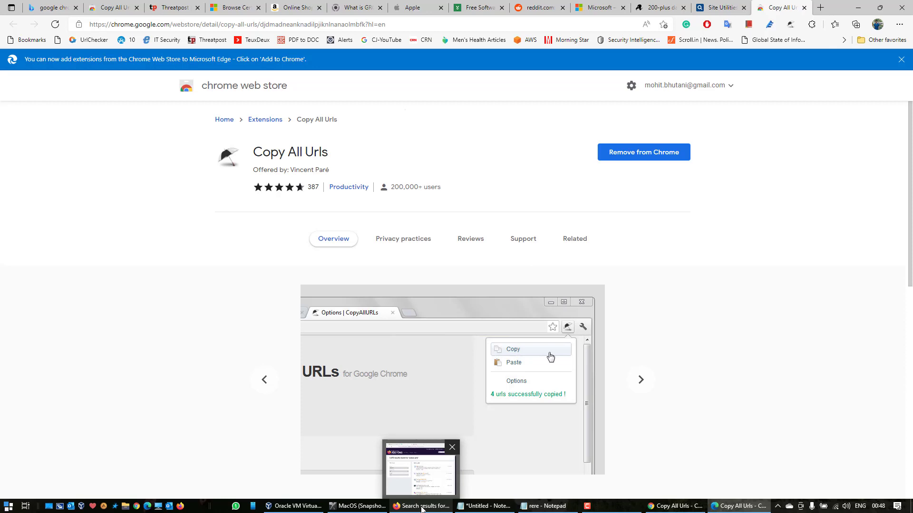
pyautogui.click(422, 506)
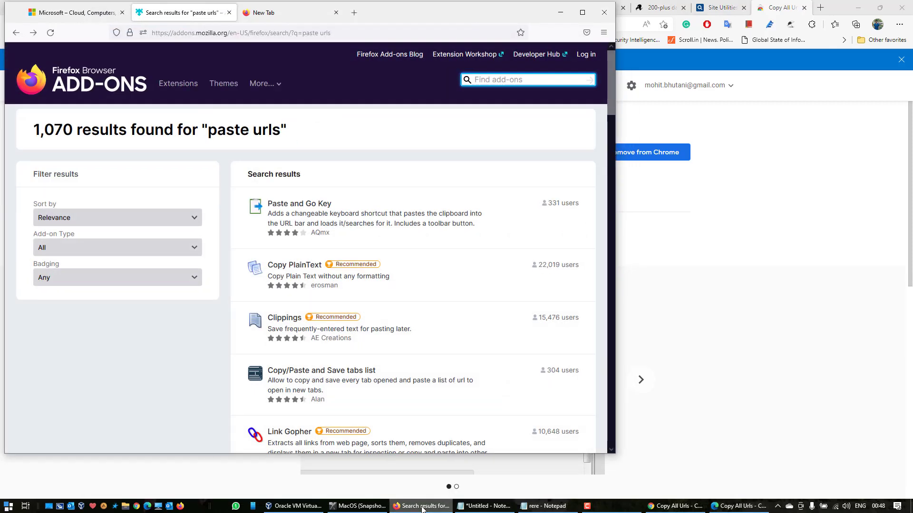
pyautogui.click(576, 19)
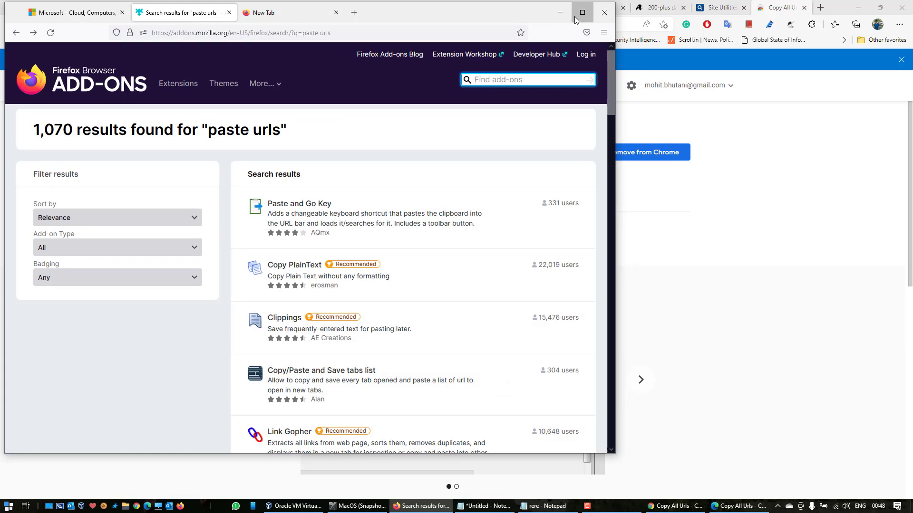
pyautogui.click(274, 31)
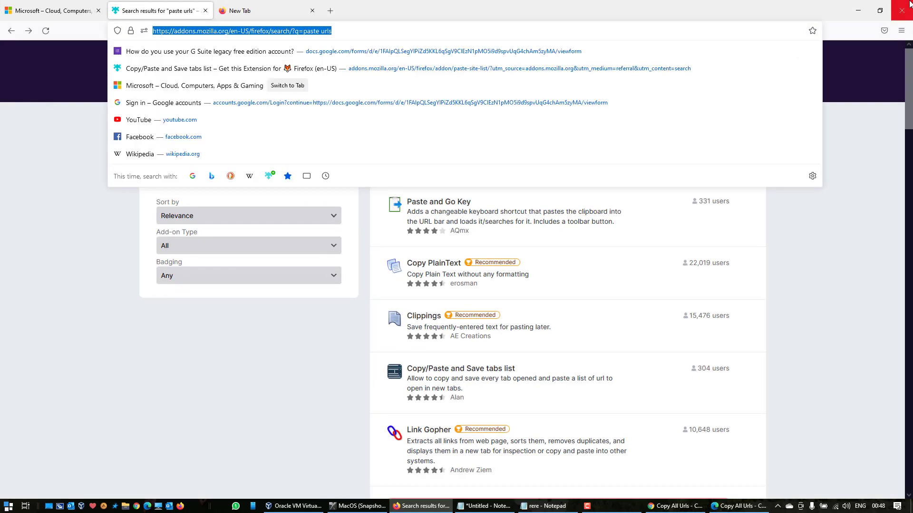
# Step: Search for the Chrome Web Store, decline Switch to Chrome, and go to Extensions
pyautogui.write('chrome')
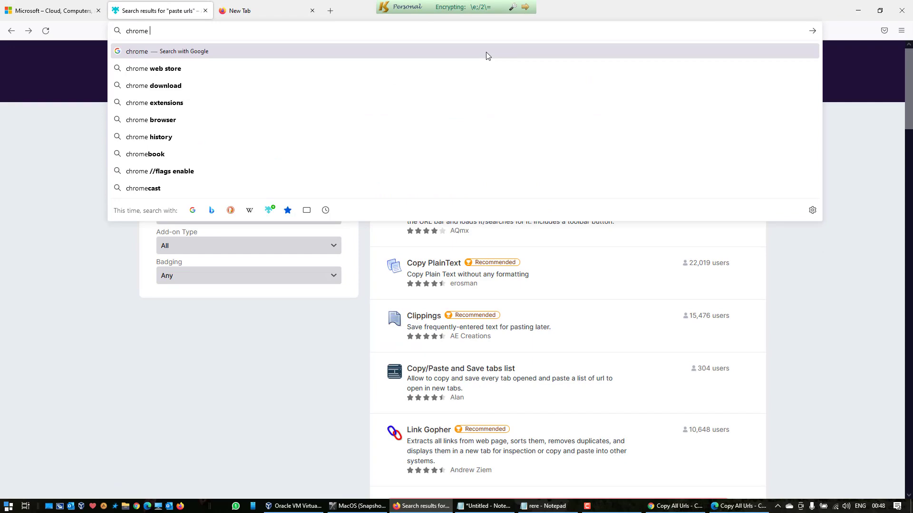
pyautogui.press('Down')
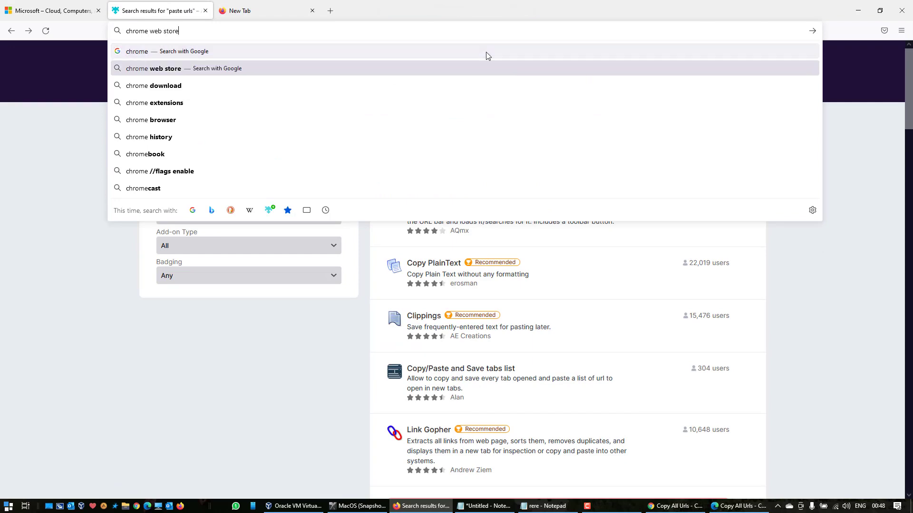
pyautogui.press('Return')
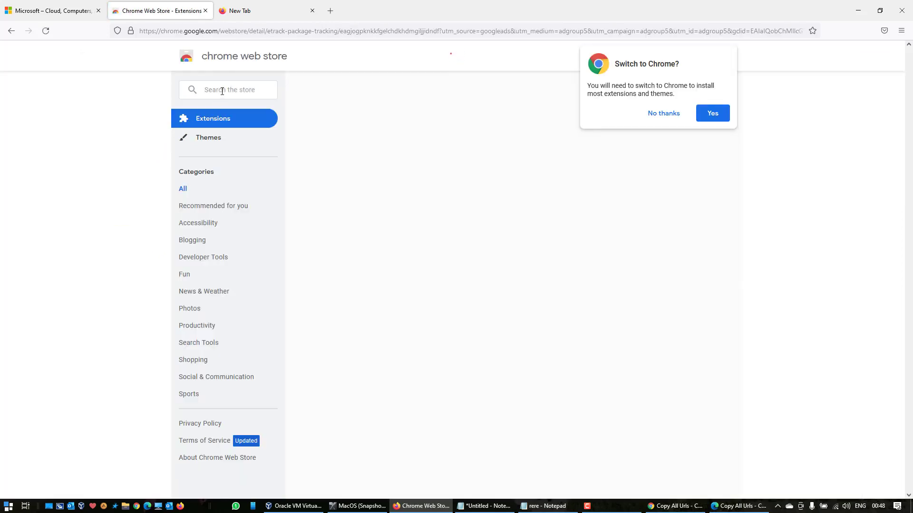
pyautogui.click(667, 116)
pyautogui.click(264, 89)
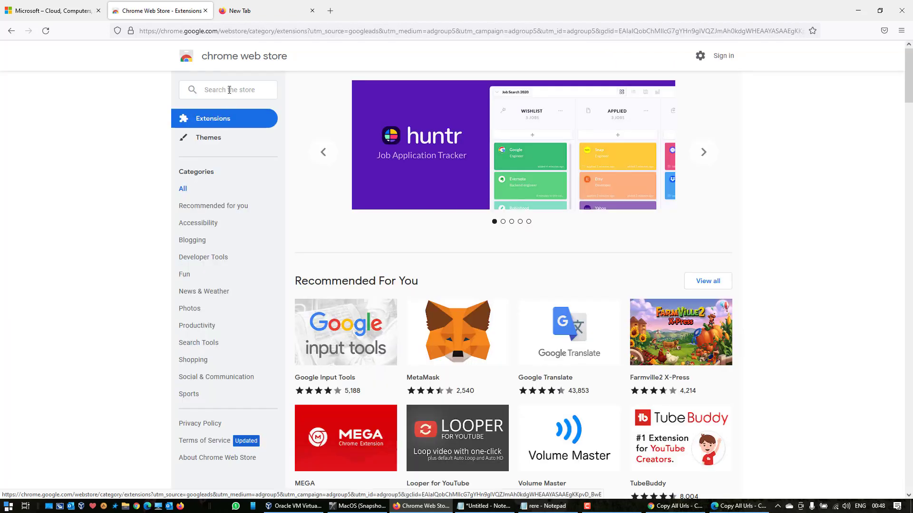
# Step: Search the store for 'copy urls', open Copy All Urls, and close the Chrome download tab
pyautogui.click(229, 90)
pyautogui.write('chrom')
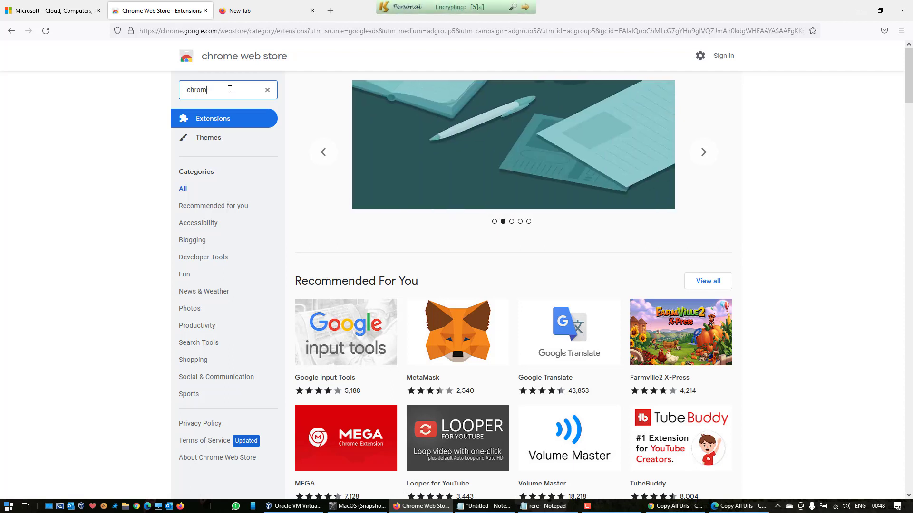
pyautogui.write('opy')
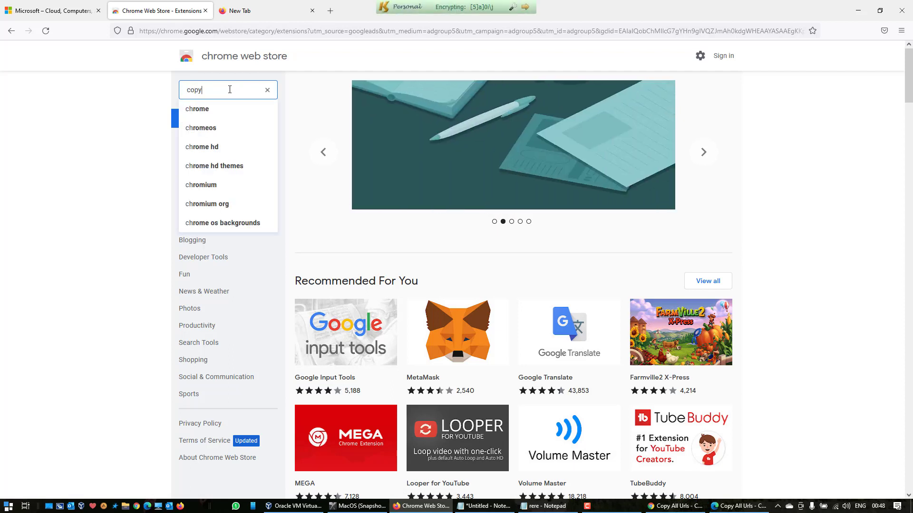
pyautogui.write(' a')
pyautogui.press('BackSpace')
pyautogui.write('urls')
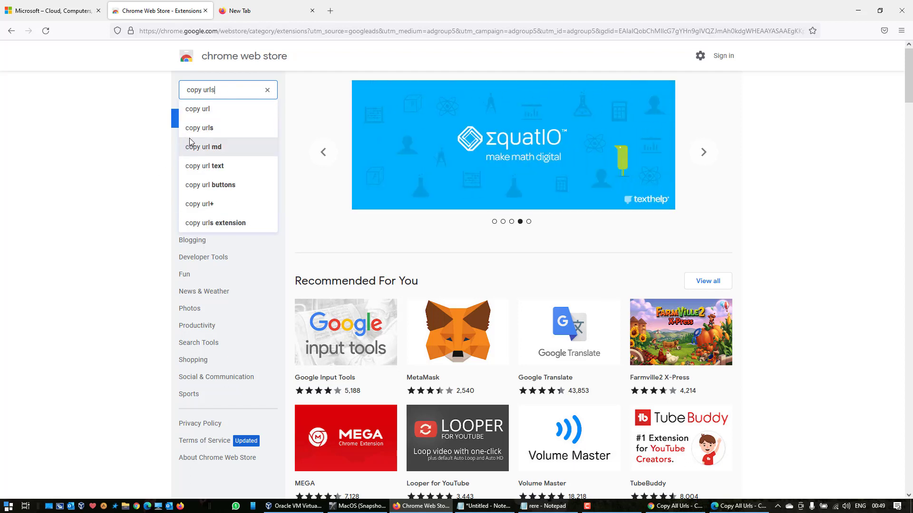
pyautogui.click(197, 113)
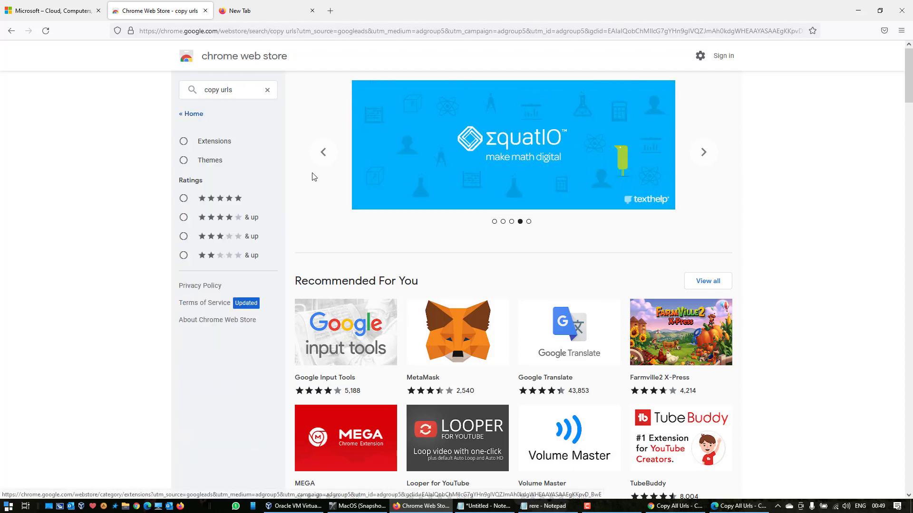
pyautogui.click(516, 357)
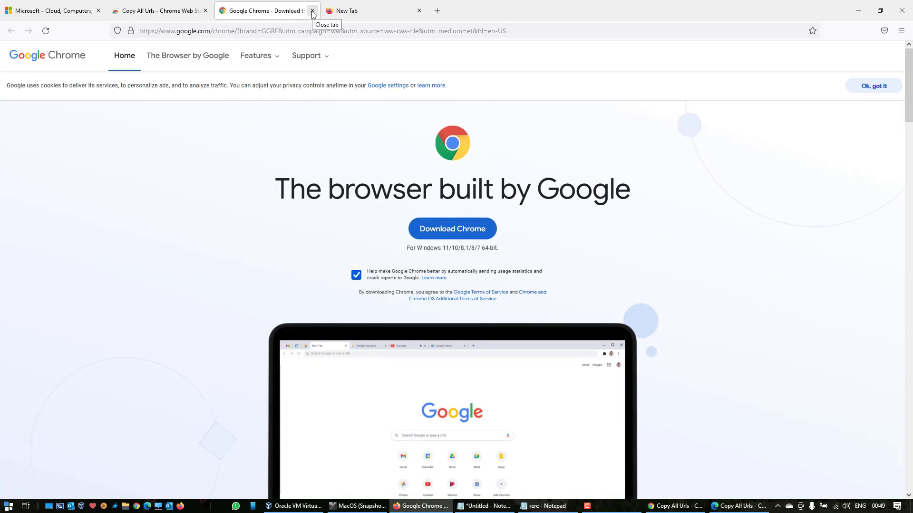
pyautogui.click(312, 10)
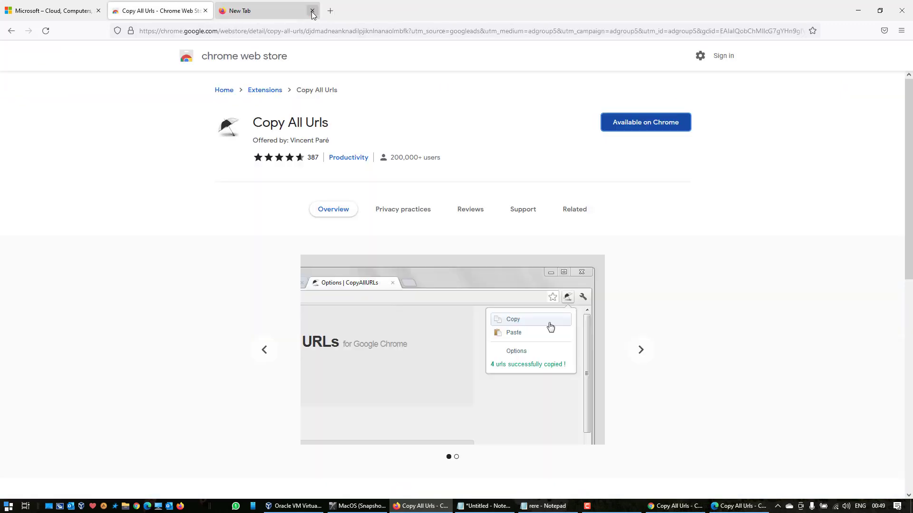
# Step: In Firefox, search the web for 'firefox store' and go to the Add-ons for Firefox site
pyautogui.click(276, 28)
pyautogui.write('fi')
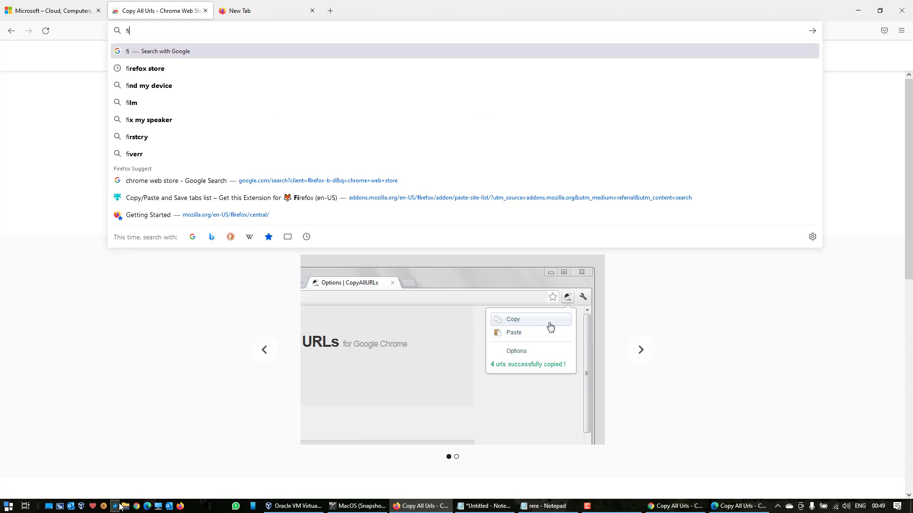
pyautogui.click(414, 507)
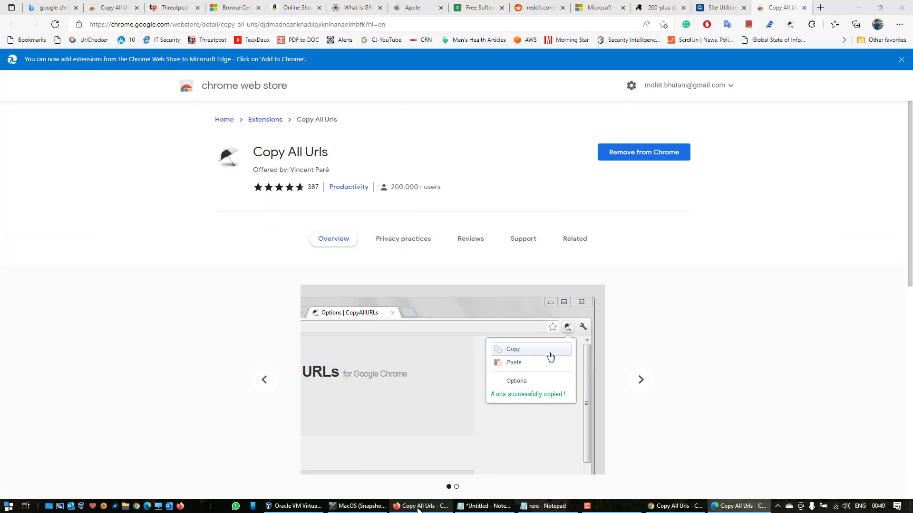
pyautogui.click(415, 507)
pyautogui.click(256, 27)
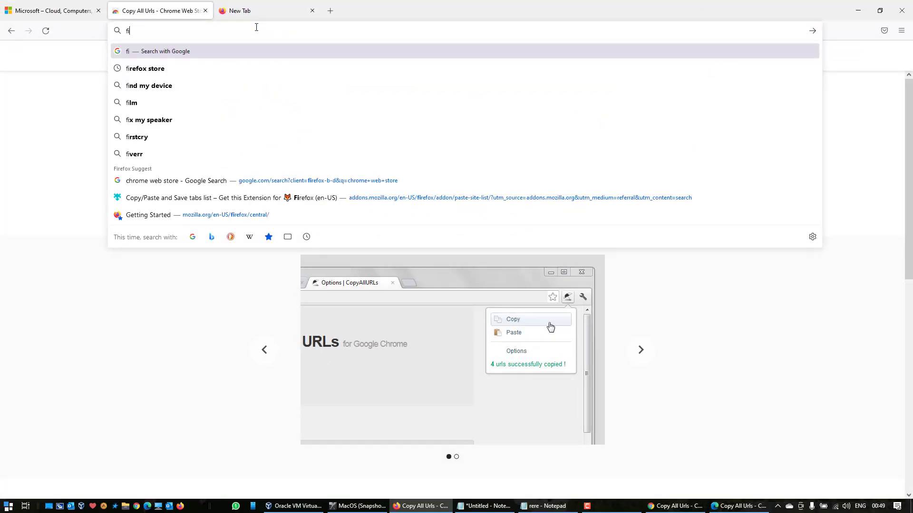
pyautogui.press('Down')
pyautogui.press('Return')
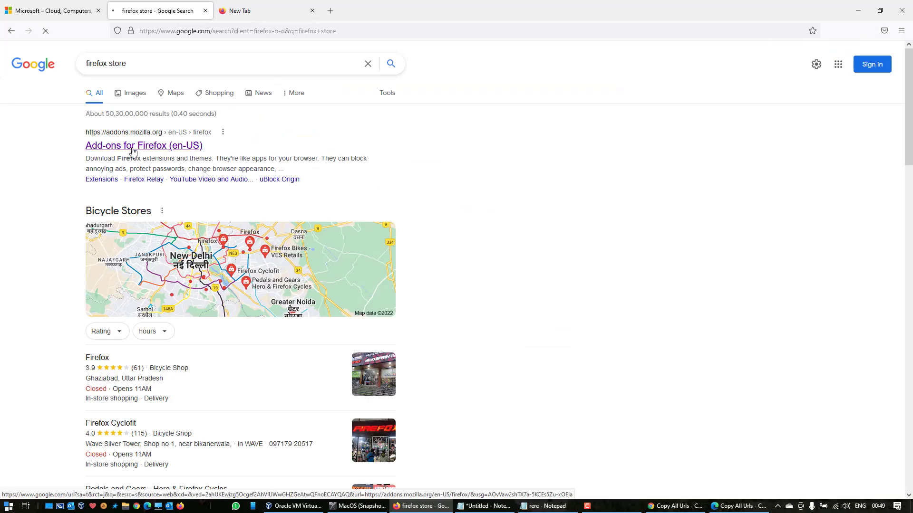
pyautogui.click(150, 149)
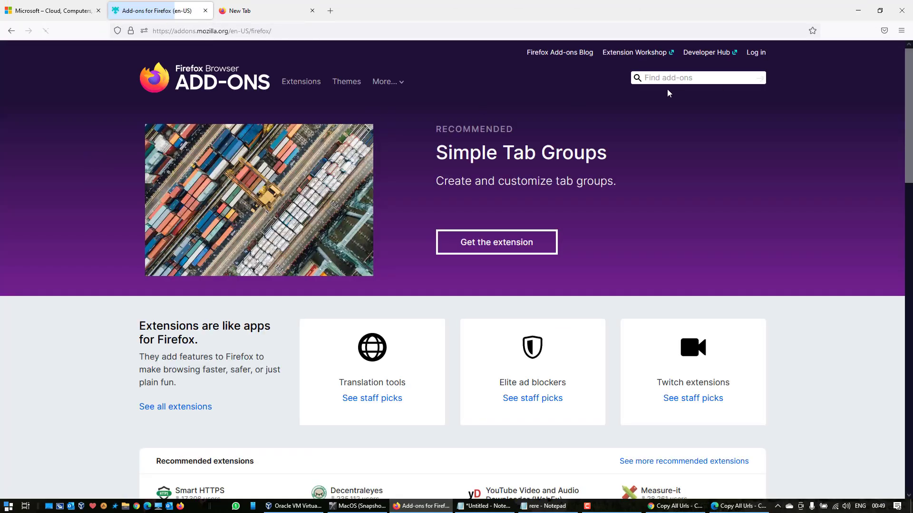
# Step: Search Firefox add-ons for 'paste urls' and browse the results
pyautogui.click(677, 79)
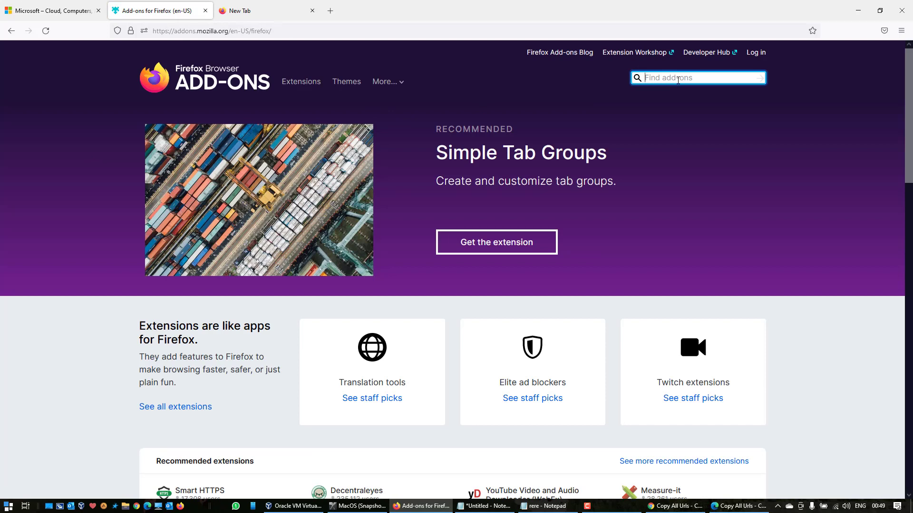
pyautogui.write('pas')
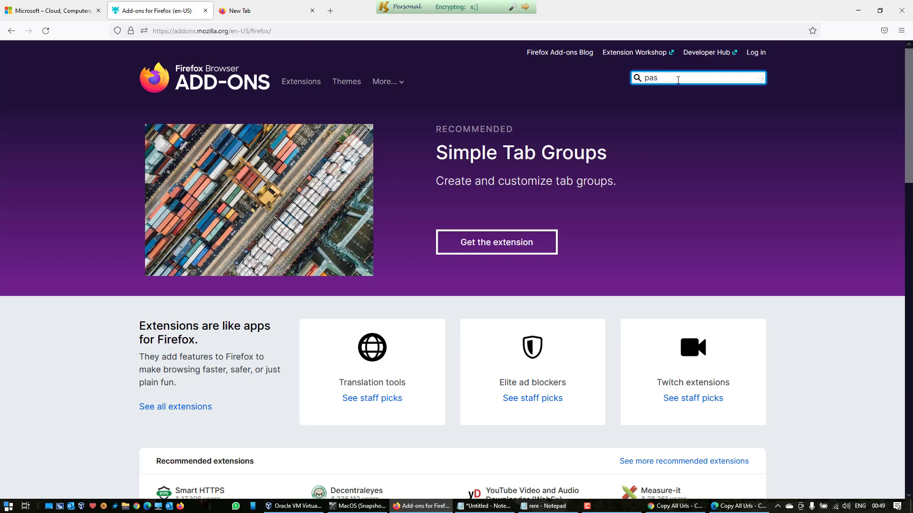
pyautogui.write('te urls')
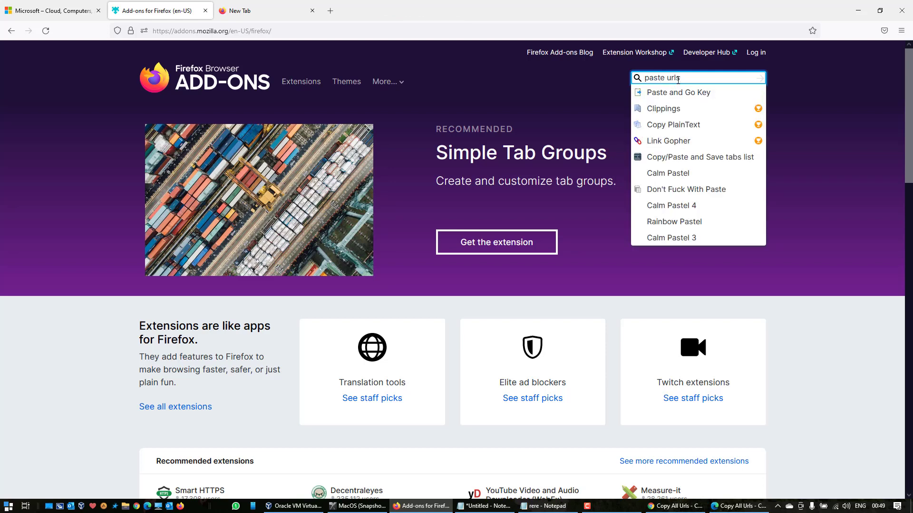
pyautogui.press('Return')
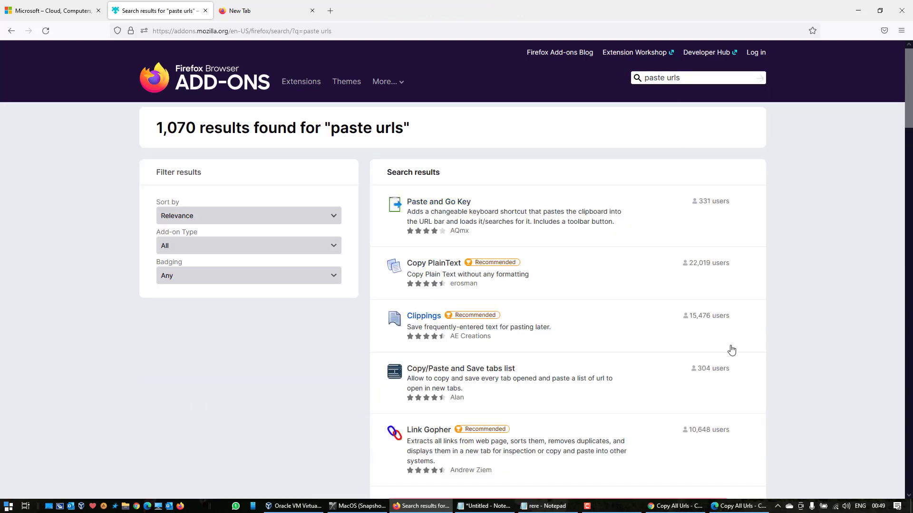
pyautogui.scroll(-2, 594, 314)
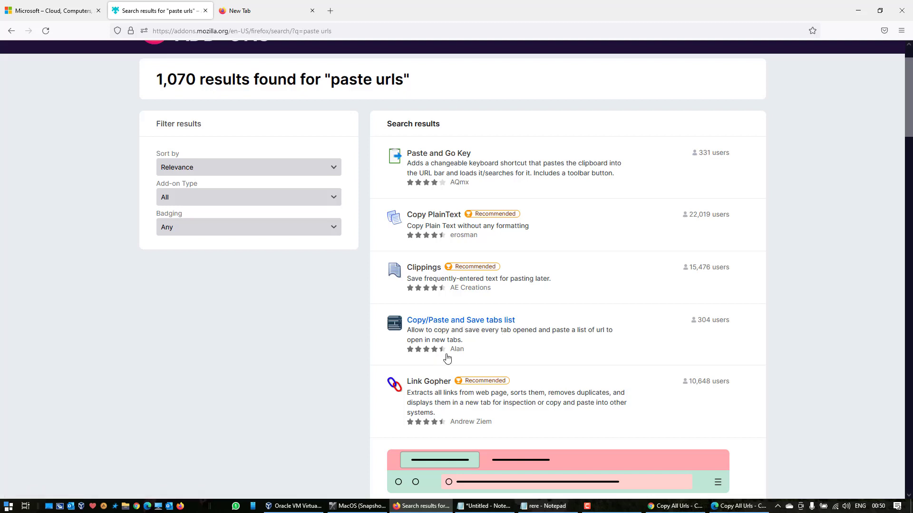
# Step: Install the Copy/Paste and Save tabs list add-on in Firefox, granting its permissions
pyautogui.click(503, 337)
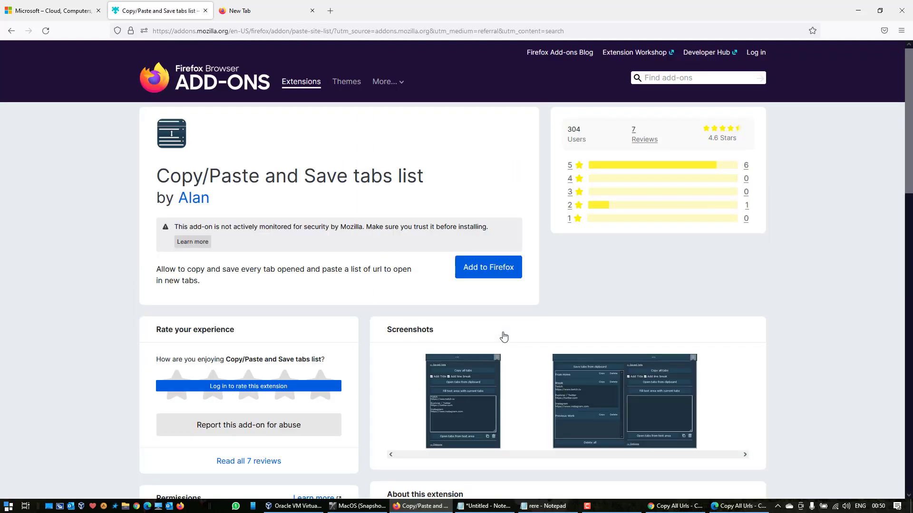
pyautogui.click(487, 271)
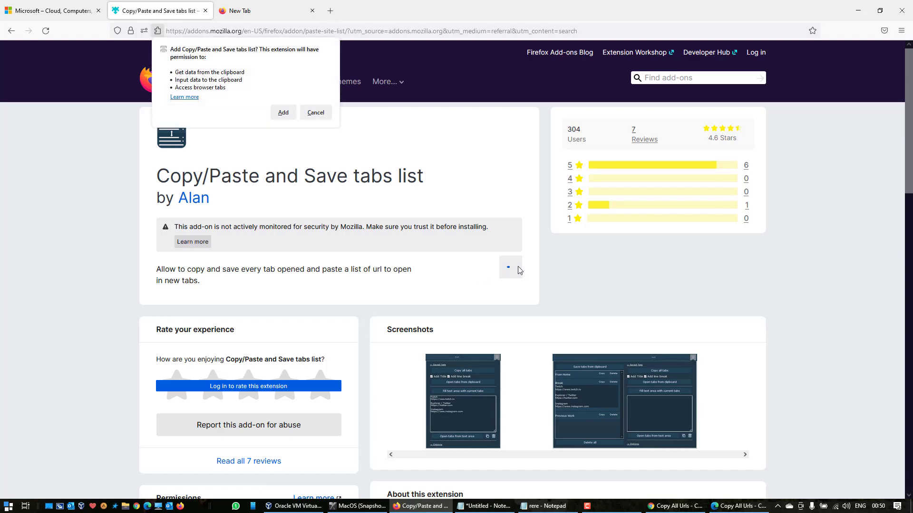
pyautogui.click(283, 113)
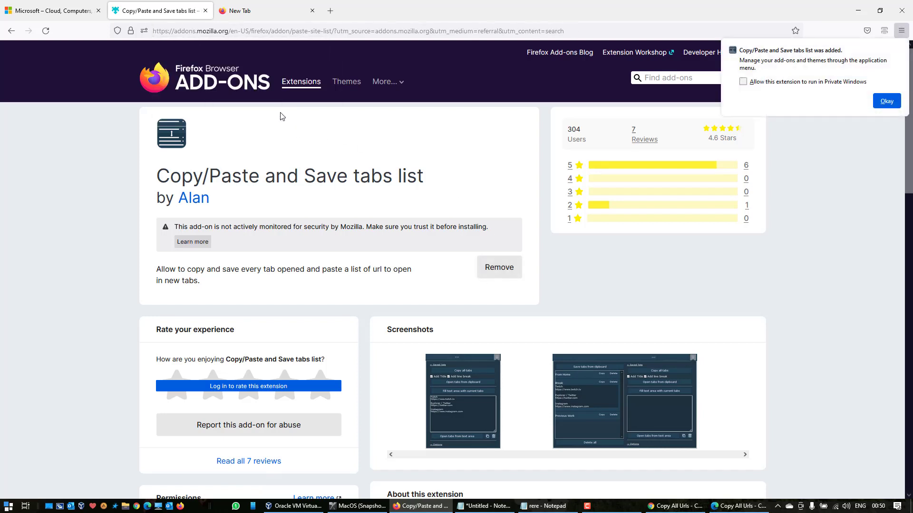
pyautogui.click(886, 101)
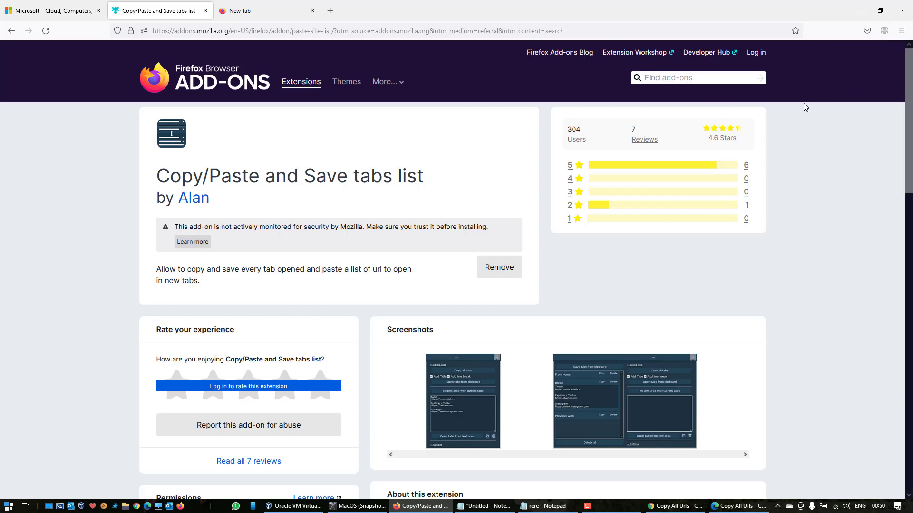
# Step: Copy the saved list of URLs from the rere Notepad notes
pyautogui.click(885, 31)
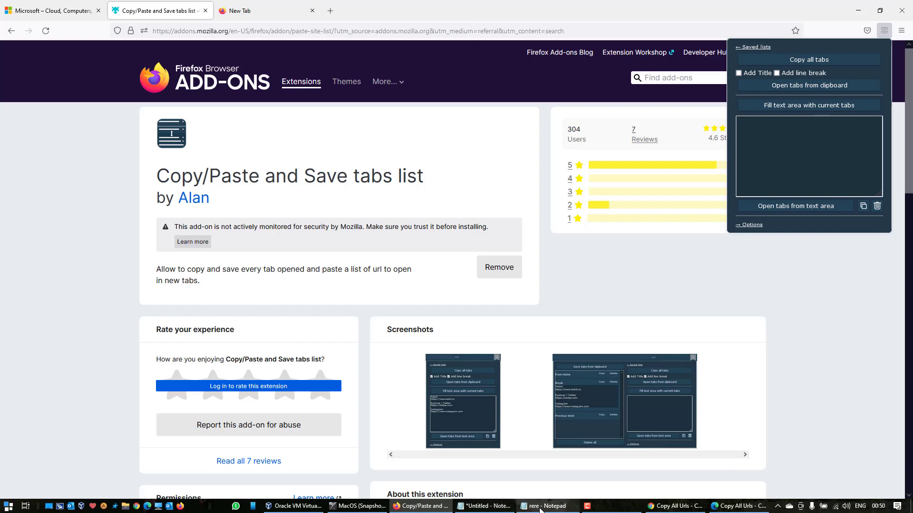
pyautogui.click(508, 510)
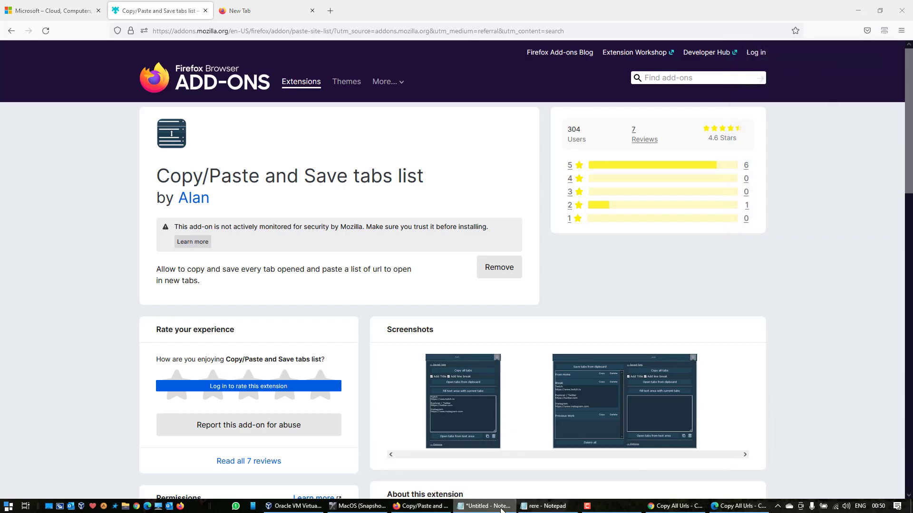
pyautogui.click(546, 509)
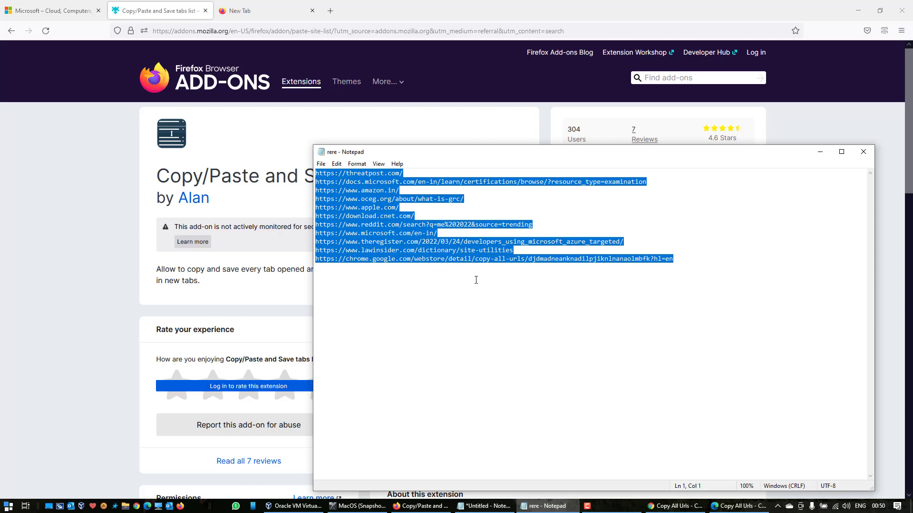
pyautogui.rightClick(374, 198)
pyautogui.click(404, 229)
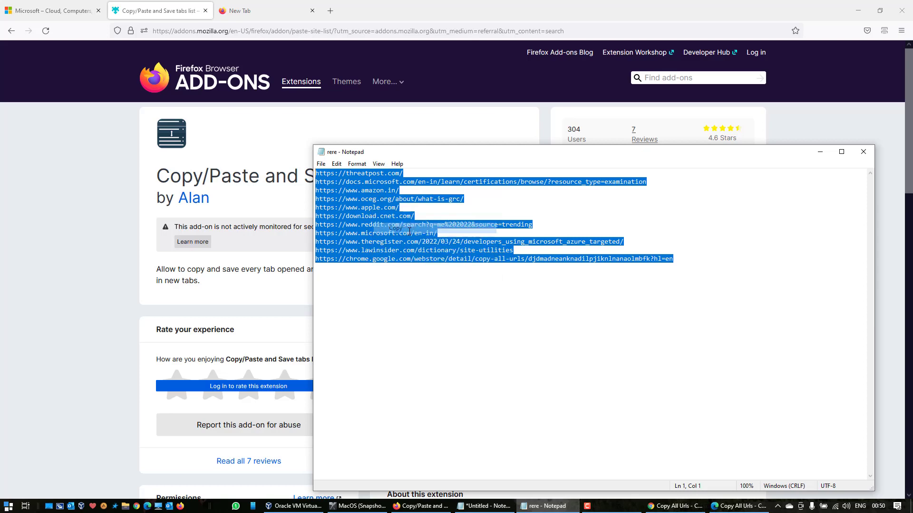
pyautogui.click(819, 152)
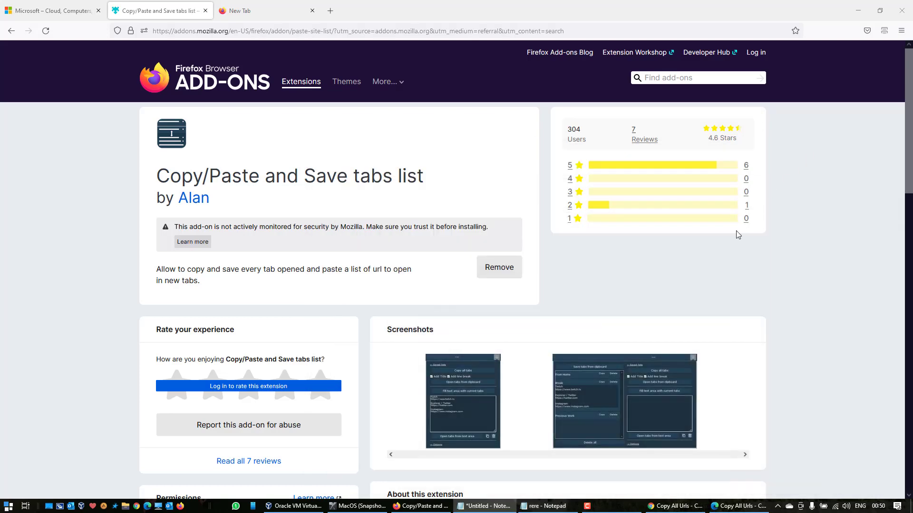
# Step: Paste the URLs into the tabs-list extension's text area and open them all as tabs
pyautogui.click(885, 30)
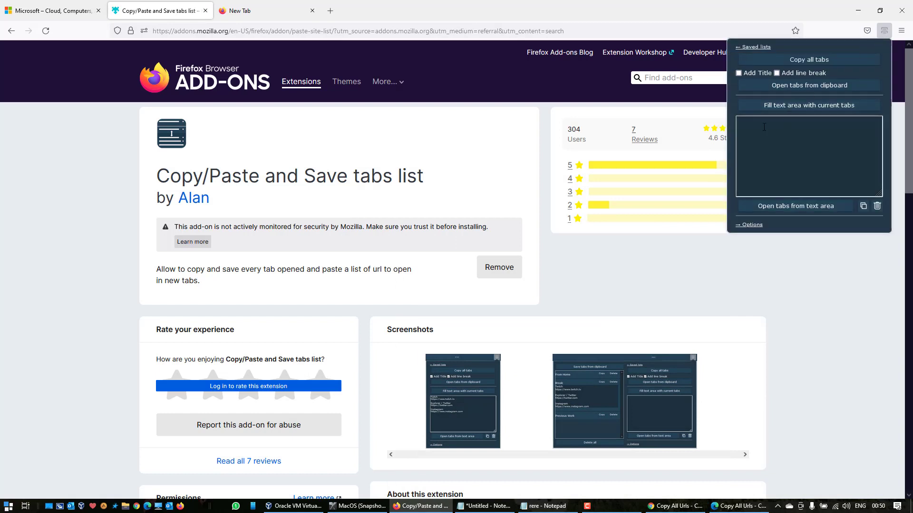
pyautogui.click(752, 129)
pyautogui.rightClick(751, 129)
pyautogui.click(780, 199)
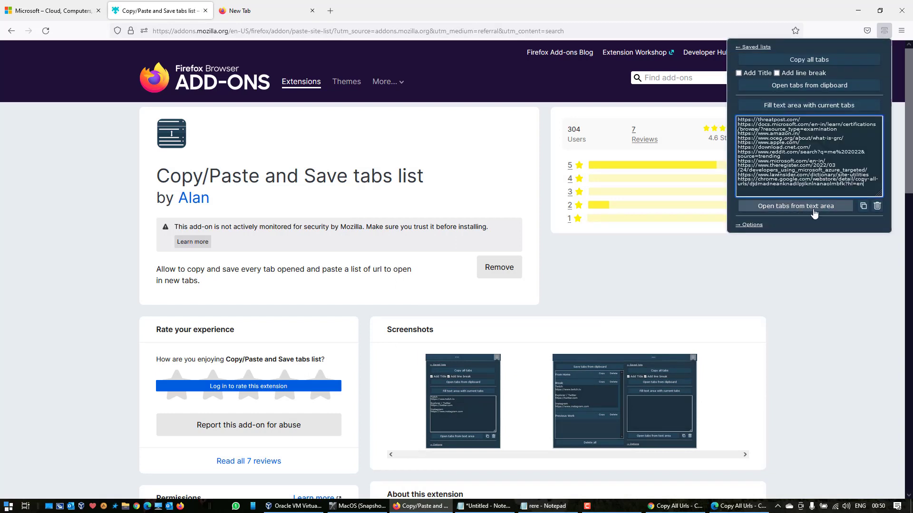
pyautogui.click(816, 208)
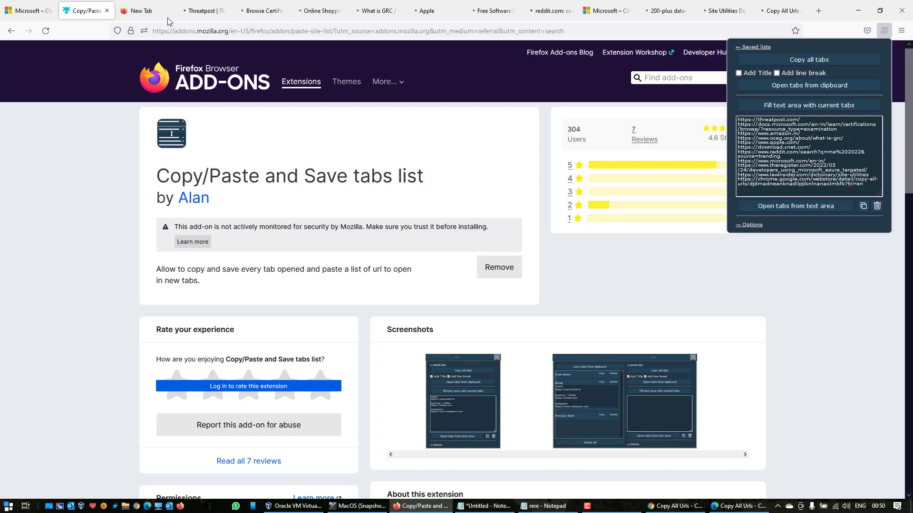
# Step: Load each reopened tab, from Threatpost to Chrome Web Store, then bring the macOS VirtualBox window forward
pyautogui.click(198, 11)
pyautogui.click(259, 8)
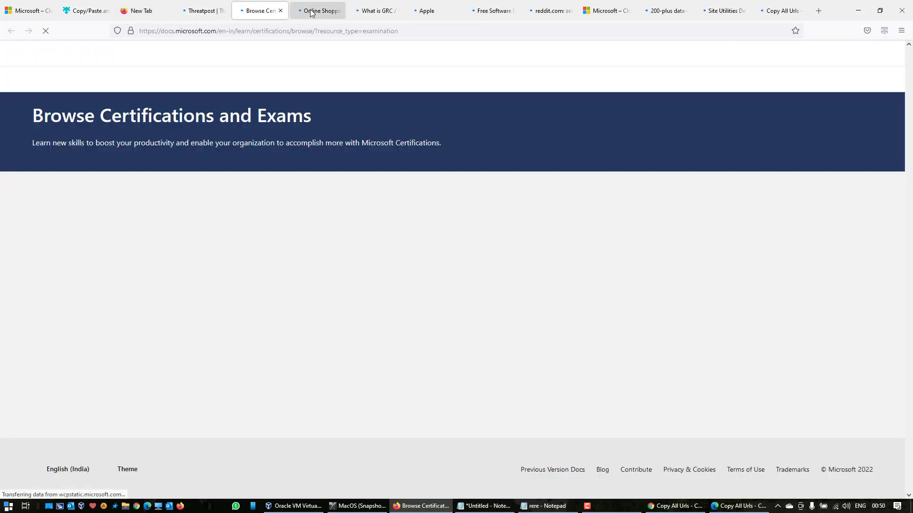
pyautogui.click(316, 9)
pyautogui.click(395, 12)
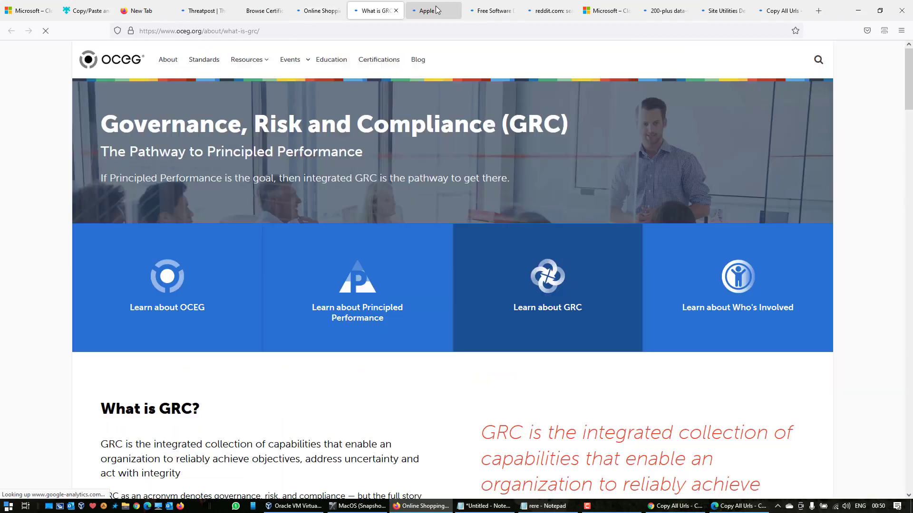
pyautogui.click(428, 10)
pyautogui.click(483, 11)
pyautogui.click(546, 14)
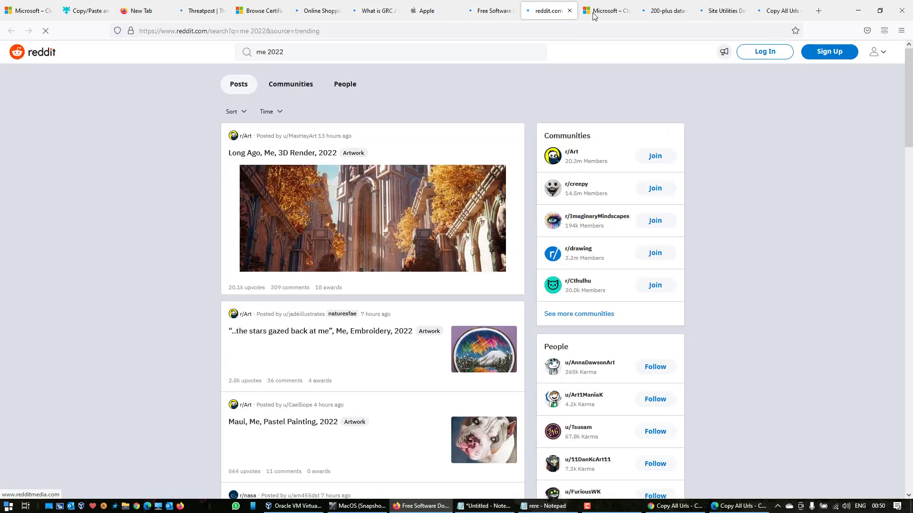
pyautogui.click(606, 13)
pyautogui.click(666, 14)
pyautogui.click(725, 14)
pyautogui.click(780, 15)
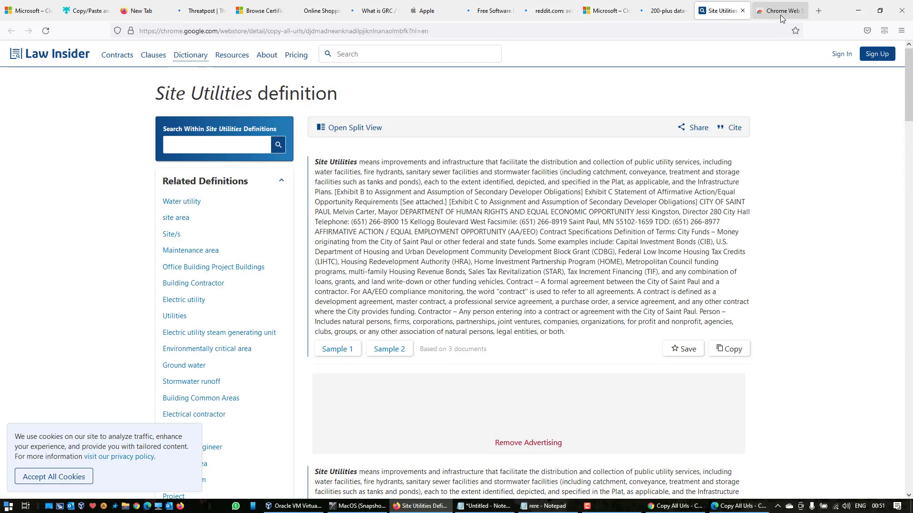
pyautogui.click(207, 9)
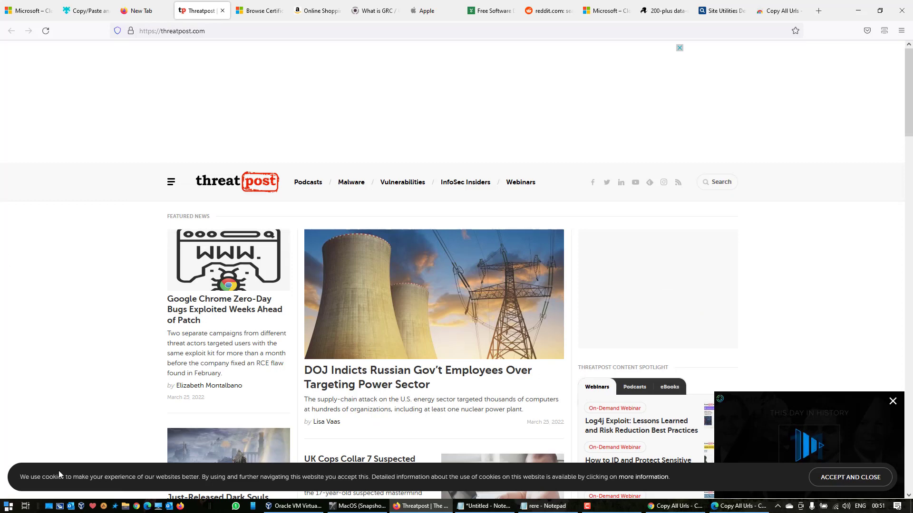
pyautogui.click(363, 507)
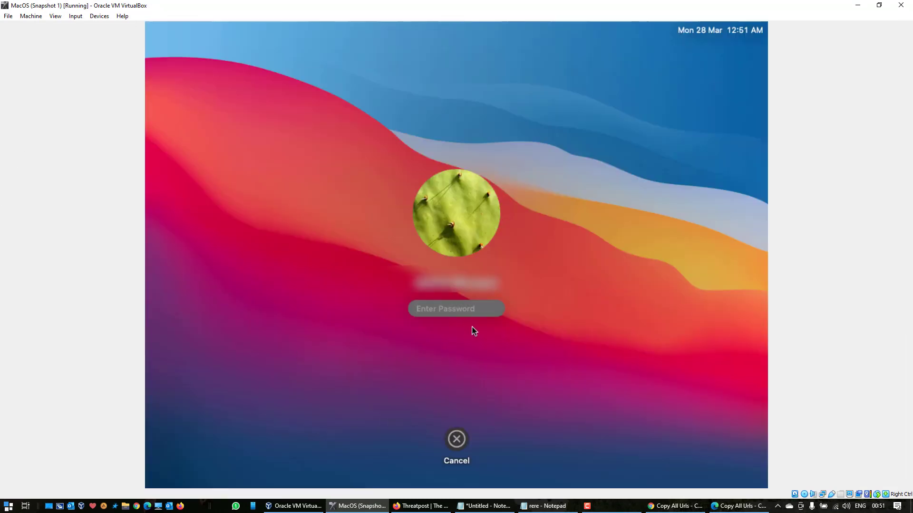
# Step: Enter the macOS account password, correcting a mistyped attempt, to unlock the guest
pyautogui.write('************')
pyautogui.press('BackSpace')
pyautogui.press('BackSpace')
pyautogui.press('BackSpace')
pyautogui.press('BackSpace')
pyautogui.press('BackSpace')
pyautogui.press('BackSpace')
pyautogui.press('BackSpace')
pyautogui.press('BackSpace')
pyautogui.press('BackSpace')
pyautogui.press('BackSpace')
pyautogui.press('BackSpace')
pyautogui.press('BackSpace')
pyautogui.write('************')
pyautogui.press('Return')
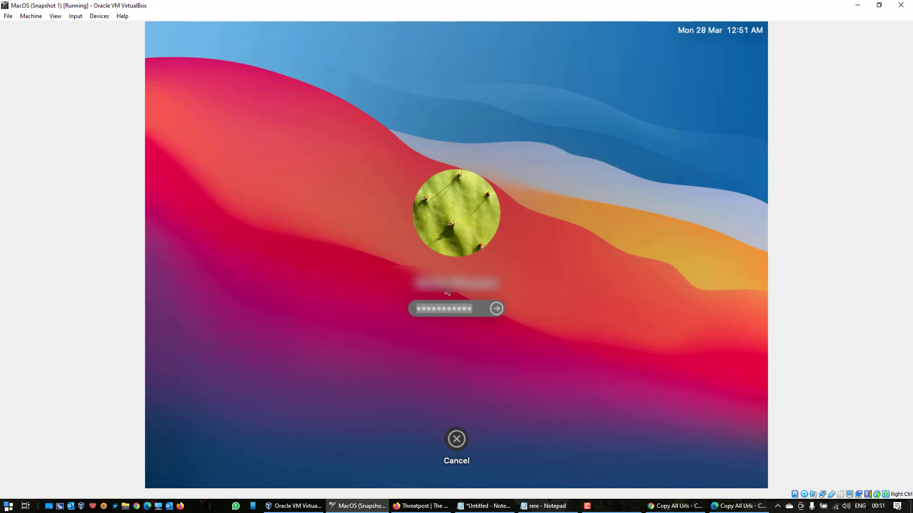
pyautogui.write('**********')
pyautogui.press('Return')
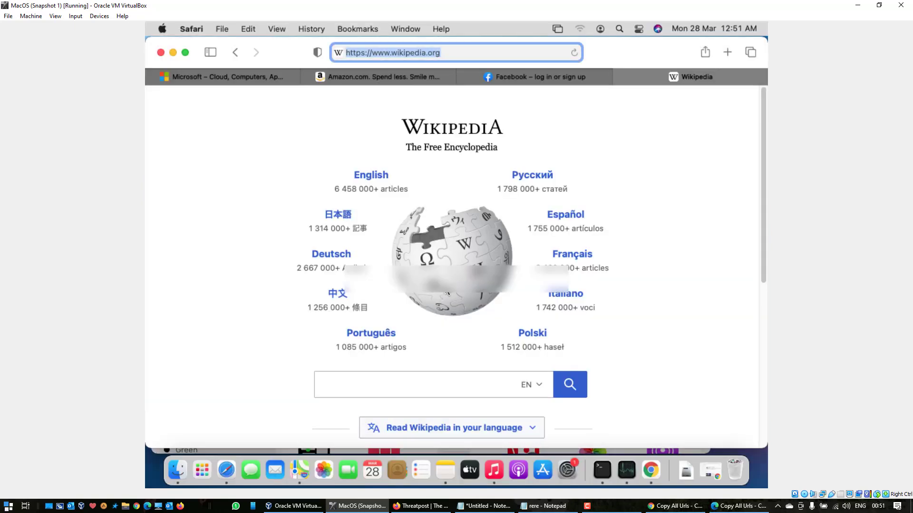
# Step: Launch Chrome in the macOS guest and open the Copy All Urls listing in the Web Store
pyautogui.click(651, 472)
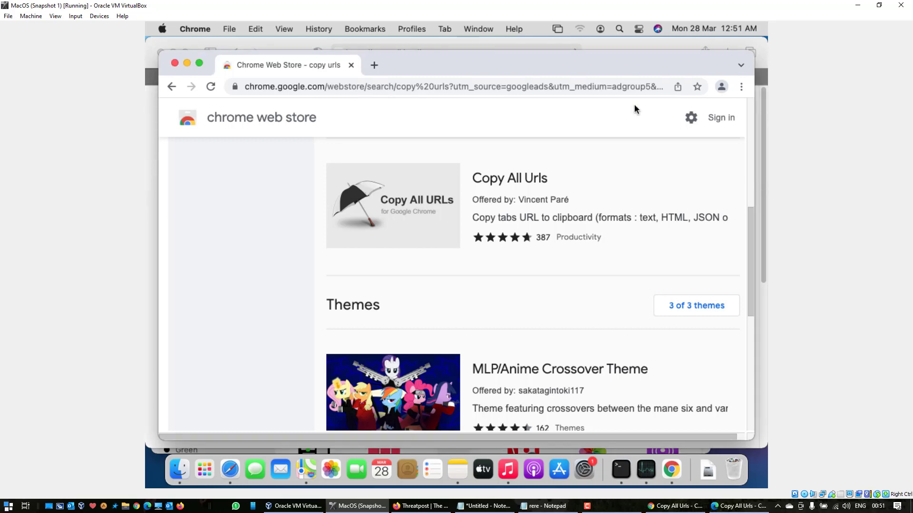
pyautogui.click(538, 189)
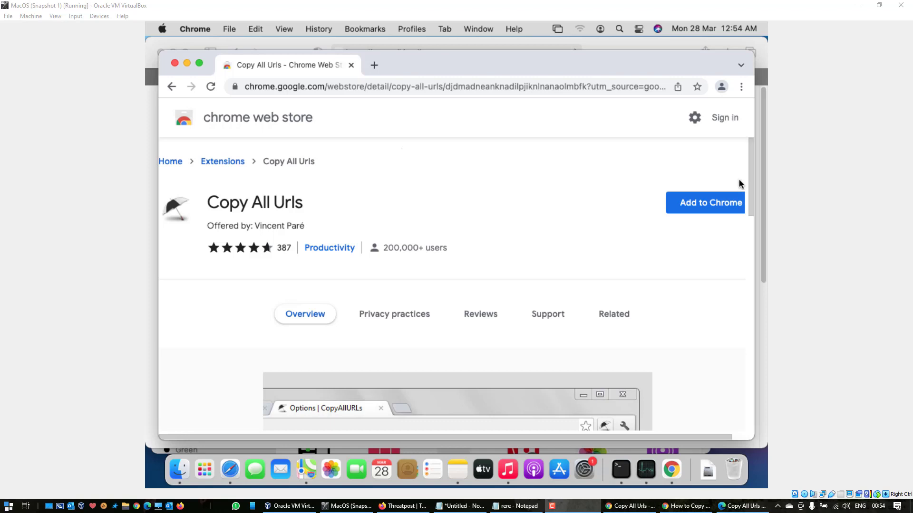
# Step: Add the Copy All Urls extension to Chrome and confirm the installation
pyautogui.click(716, 212)
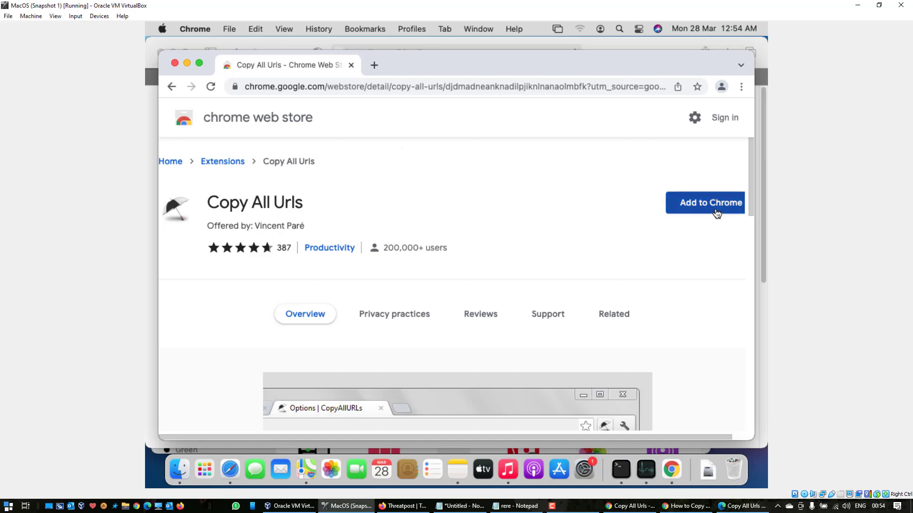
pyautogui.click(717, 212)
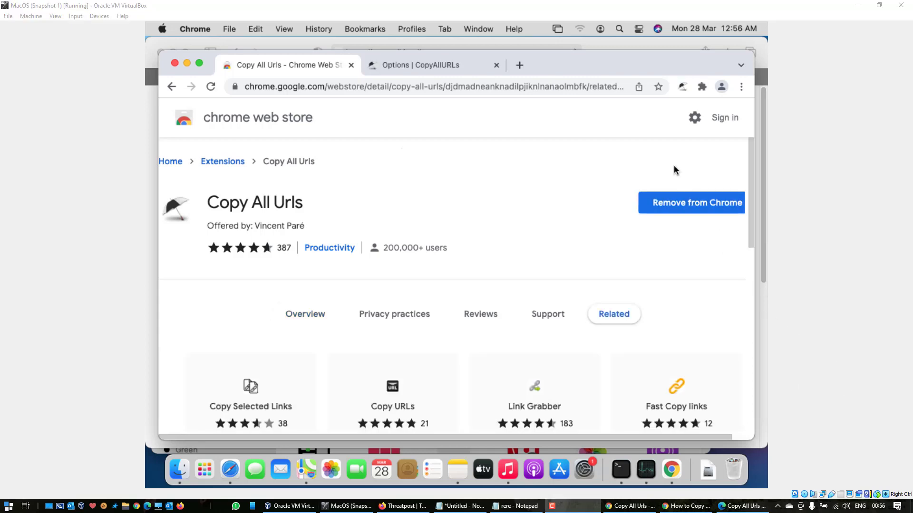
pyautogui.click(684, 89)
# Step: In the Extensions menu, unpin Copy All Urls and then pin it back to the toolbar
pyautogui.click(702, 86)
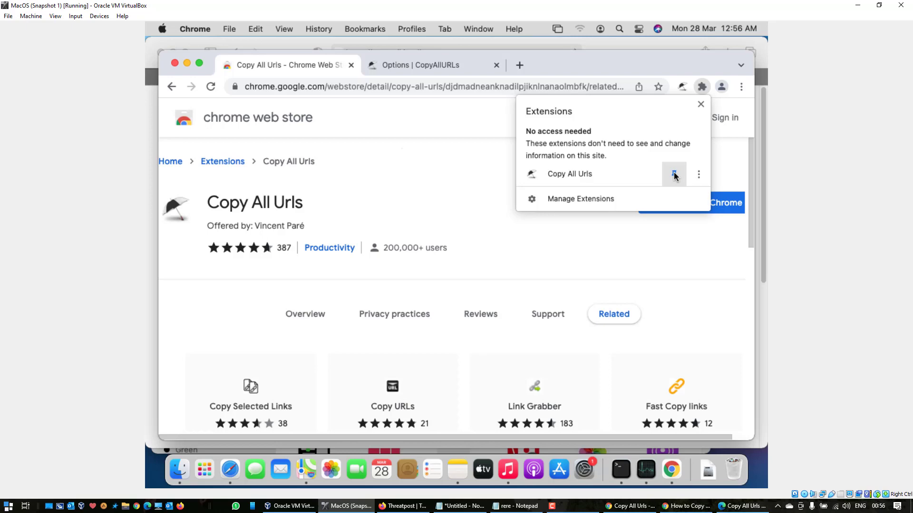
pyautogui.click(674, 175)
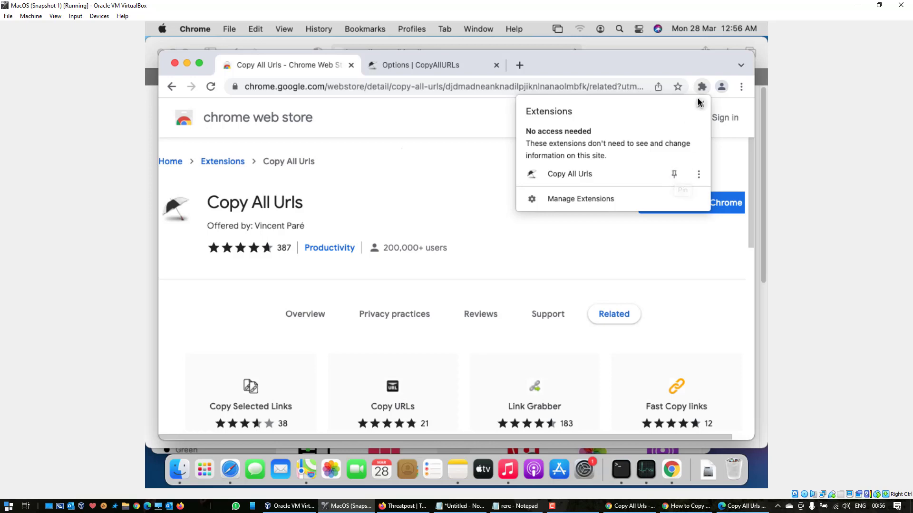
pyautogui.click(672, 172)
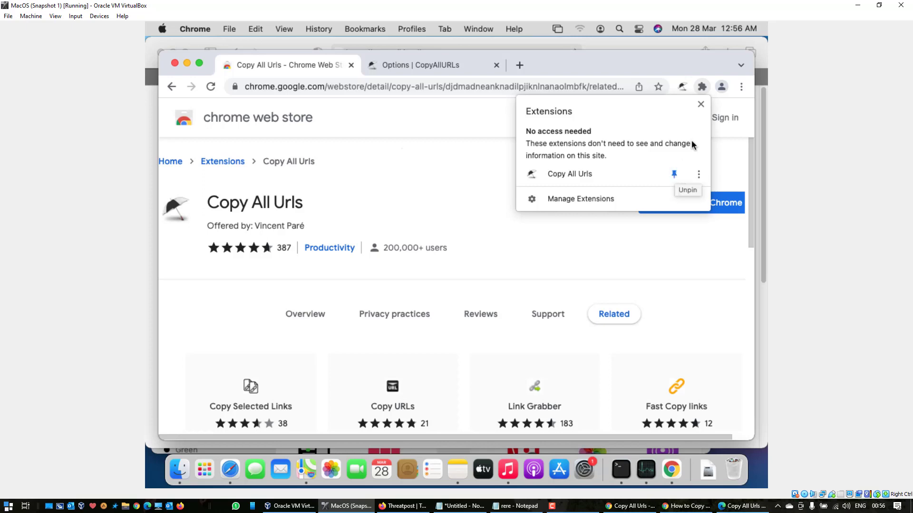